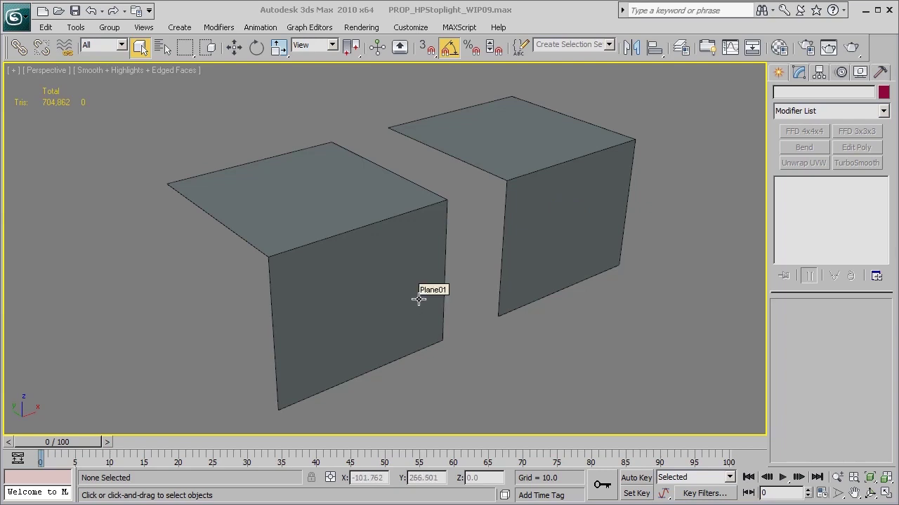
- Apply TurboSmooth with 3 iterations to the nearer bent plane and compare the result with its unsmoothed base mesh
click(366, 273)
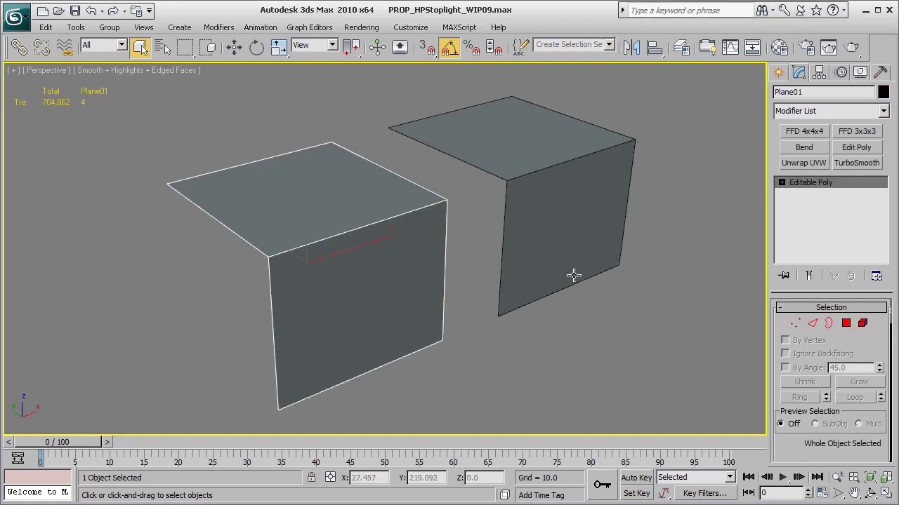
click(849, 162)
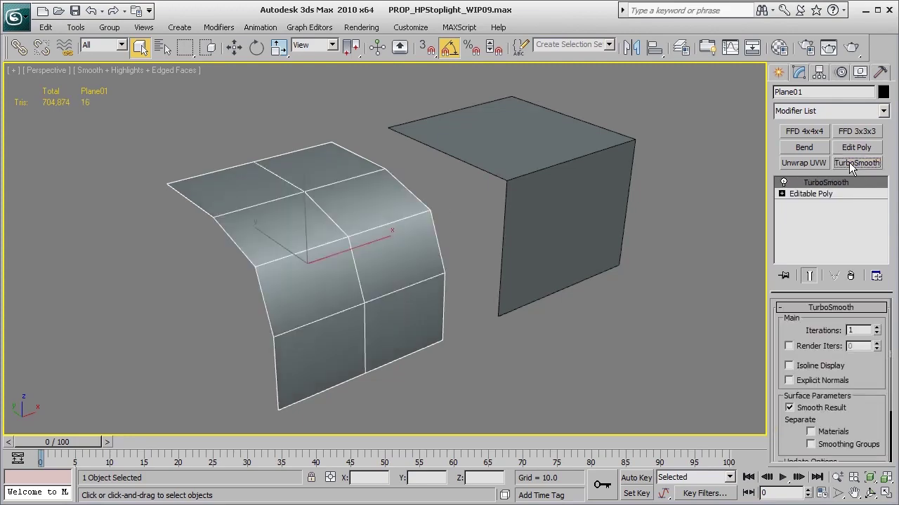
click(876, 327)
click(876, 327)
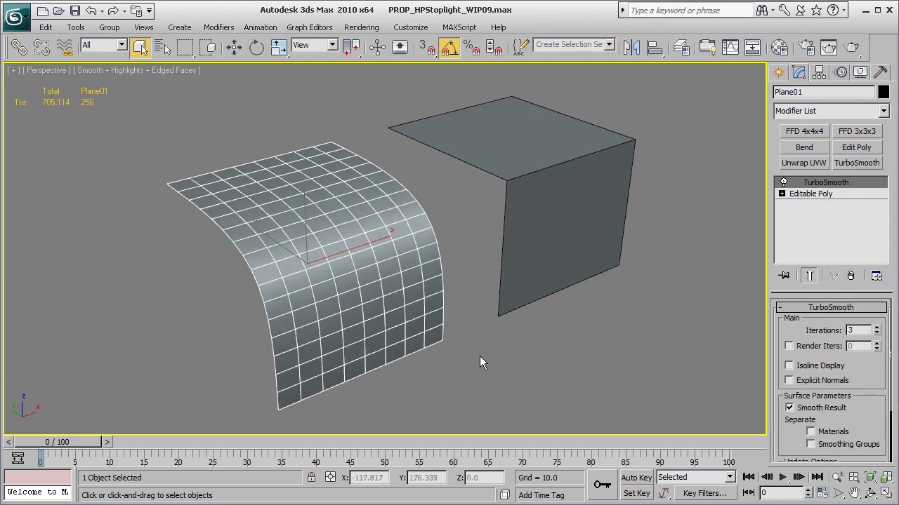
alt+middle_drag(480, 356, 493, 342)
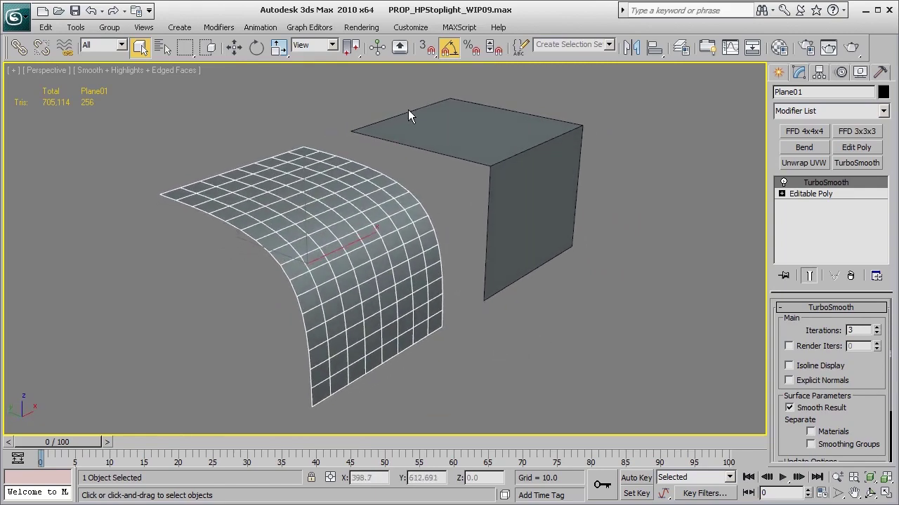
click(804, 194)
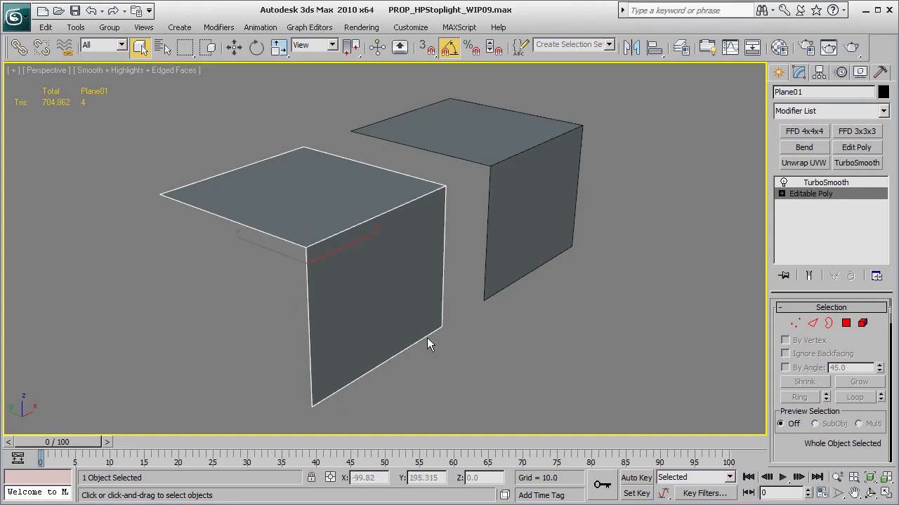
click(815, 184)
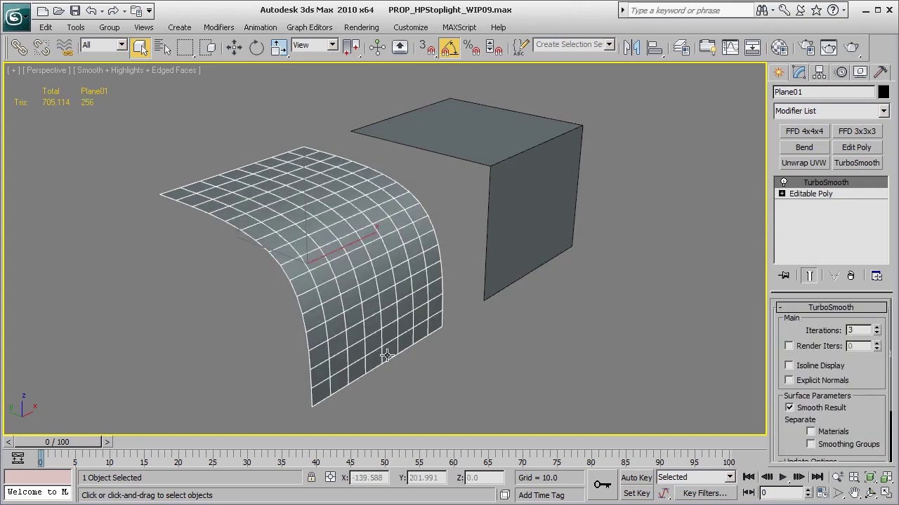
alt+middle_drag(391, 353, 387, 351)
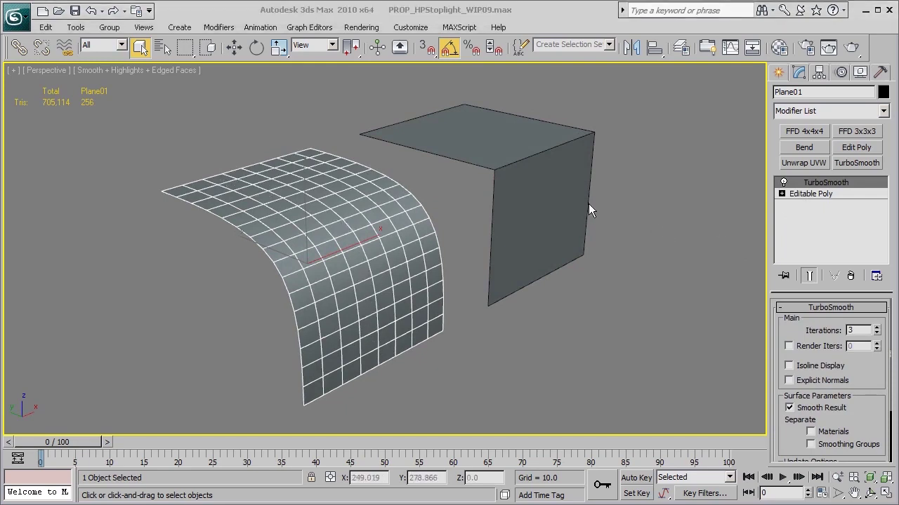
- Connect the two side edges of the plane's vertical face with 1 segment and move the new edge up close to the corner
click(805, 192)
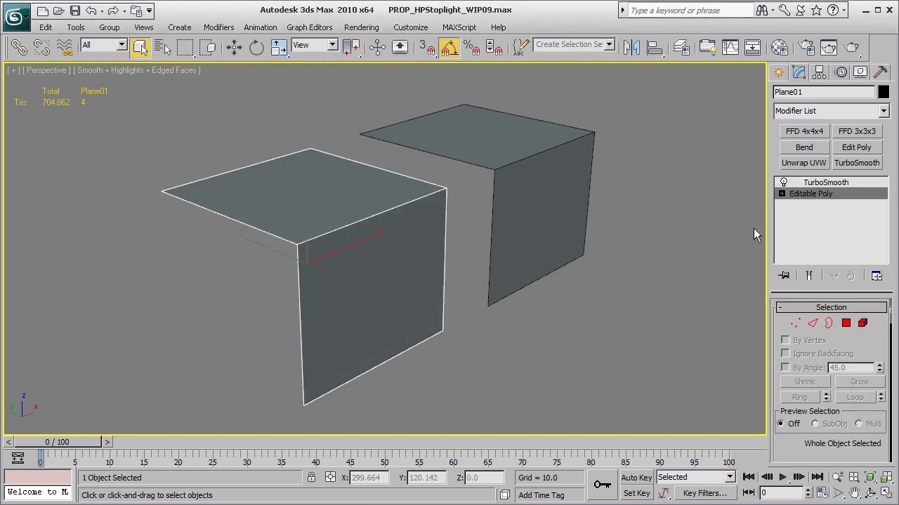
click(813, 322)
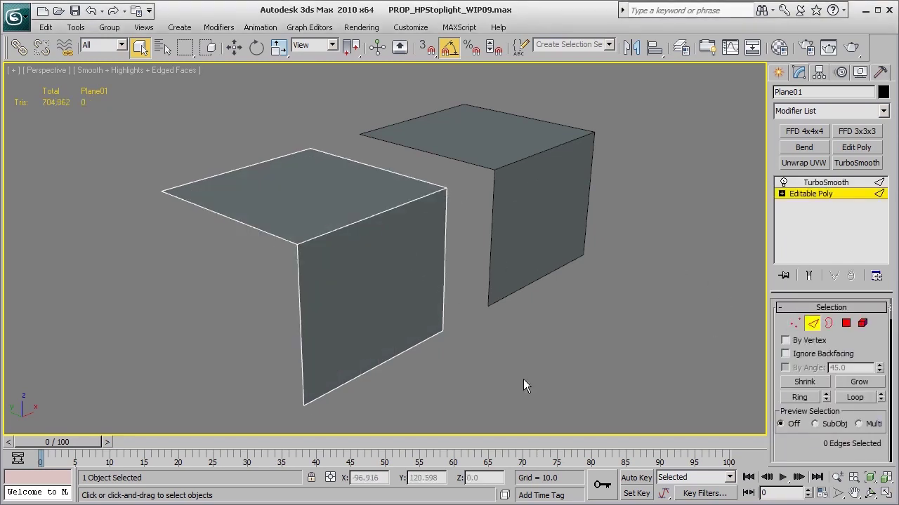
click(300, 333)
ctrl+click(444, 270)
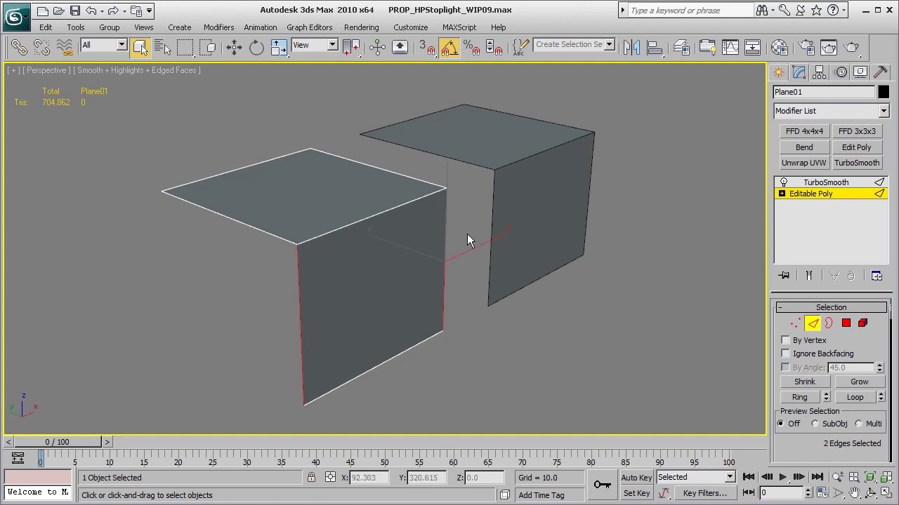
right_click(518, 290)
click(443, 336)
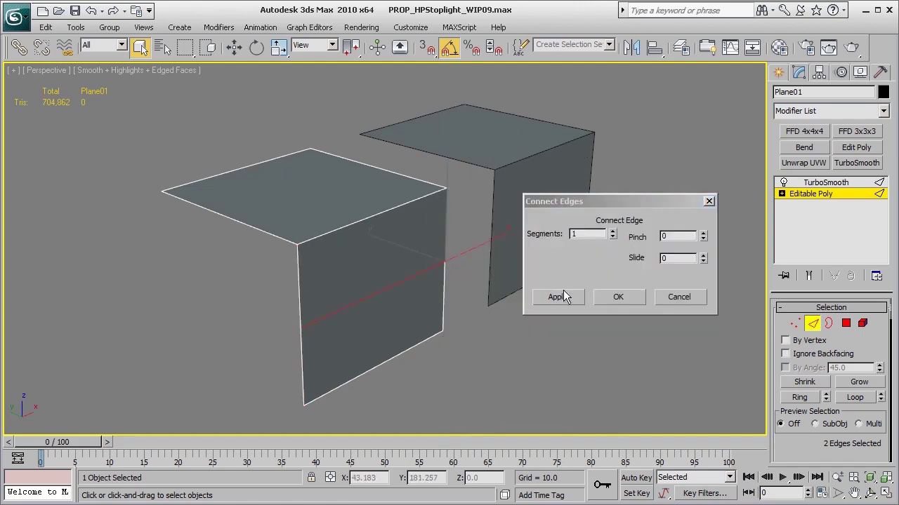
click(617, 297)
key(e)
key(w)
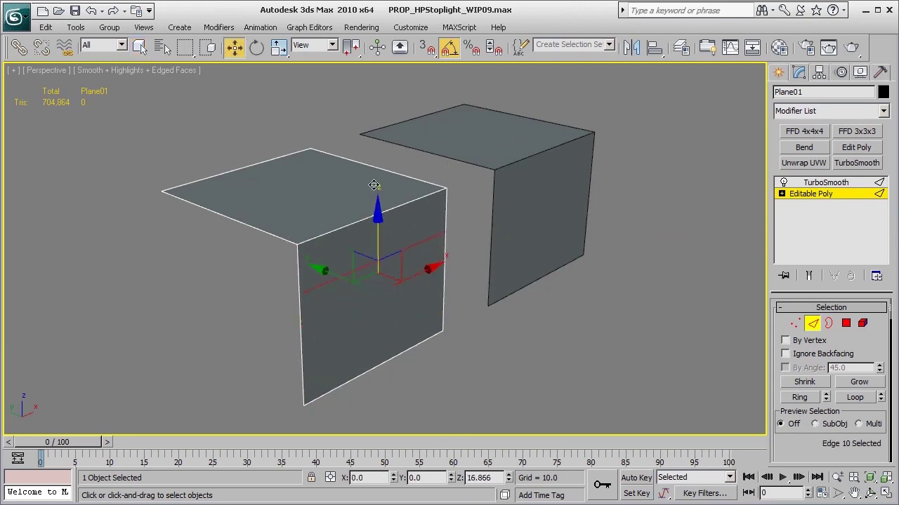
drag(374, 185, 373, 164)
- Connect the side edges of the plane's upper face with 1 segment and move the new edge close to the corner
click(265, 232)
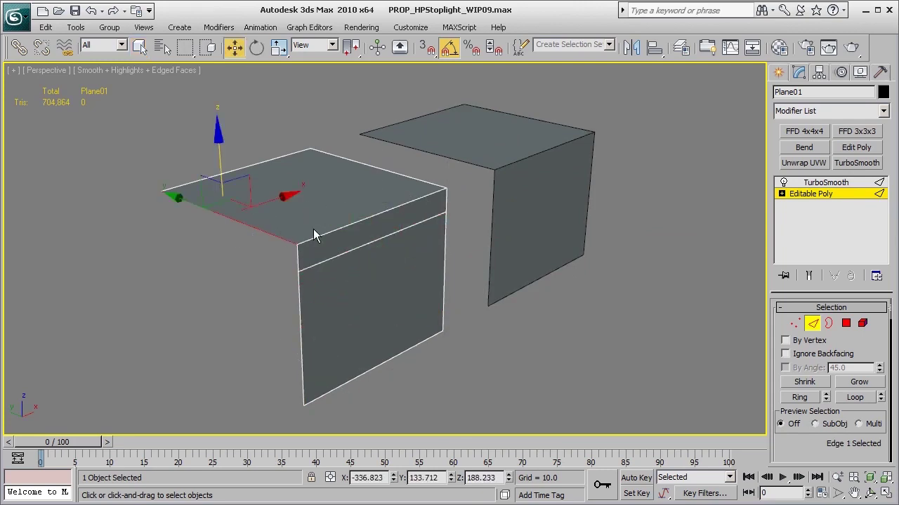
key(alt+r)
right_click(395, 224)
click(321, 275)
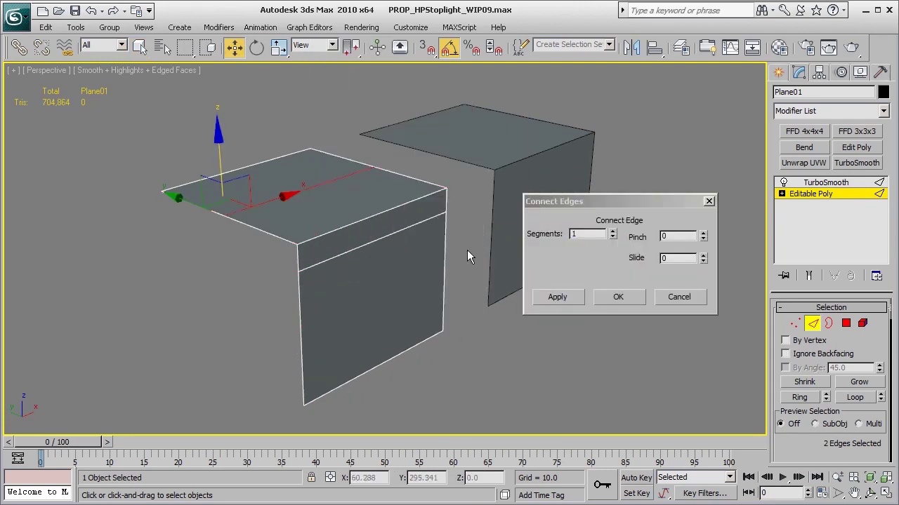
click(623, 297)
drag(250, 168, 298, 198)
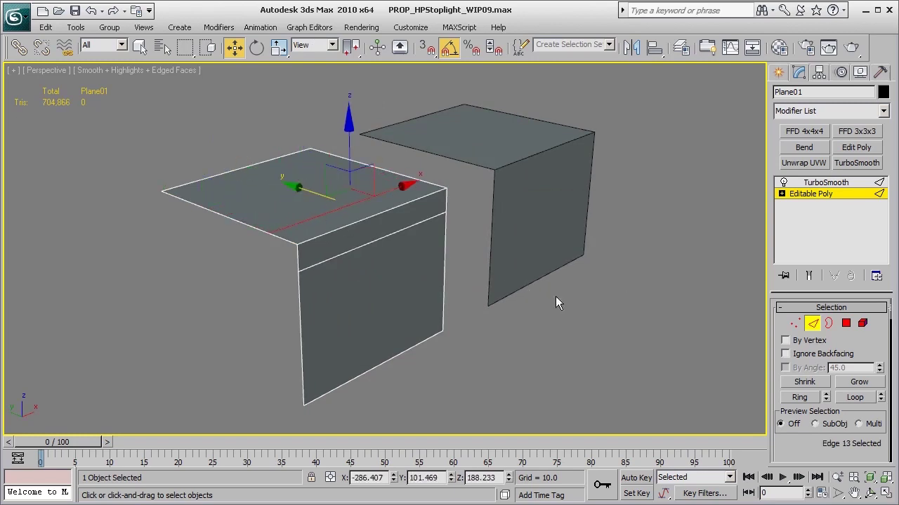
click(469, 282)
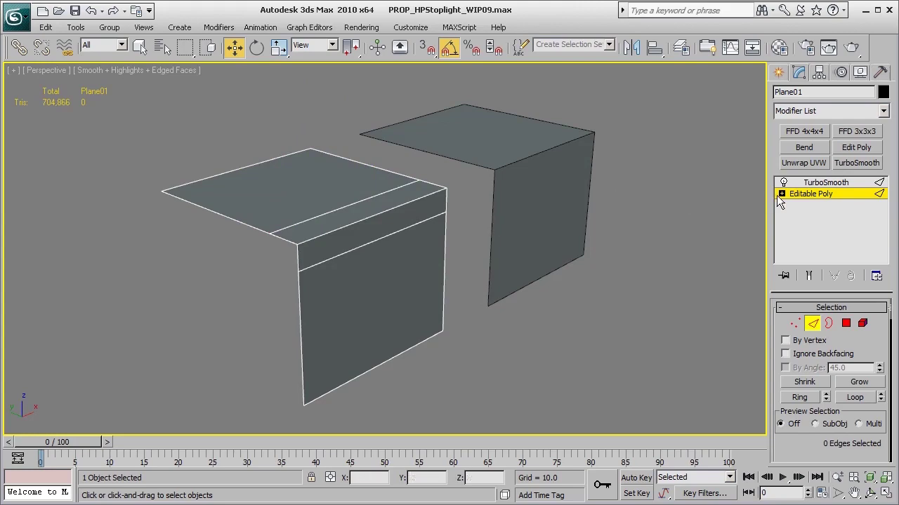
- Leave edge editing and compare the TurboSmooth result with the base mesh around the tightened corner
click(811, 193)
click(822, 182)
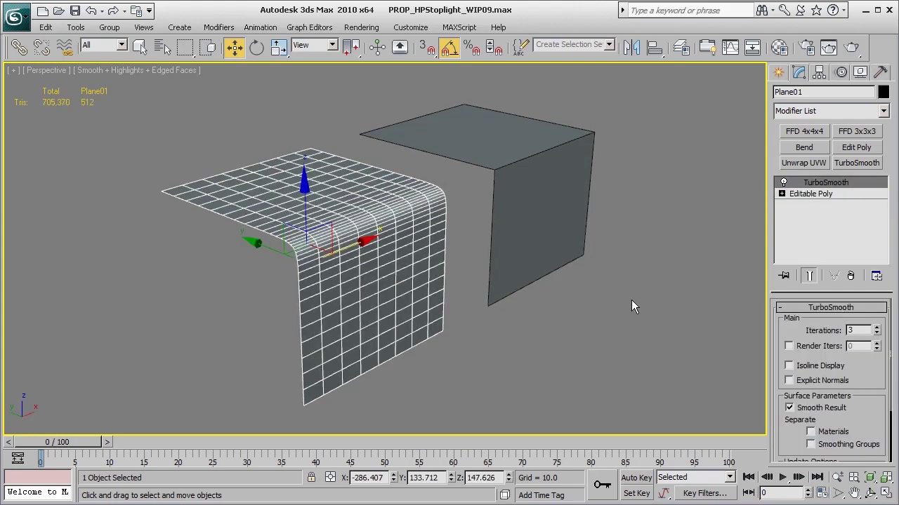
alt+middle_drag(578, 321, 515, 344)
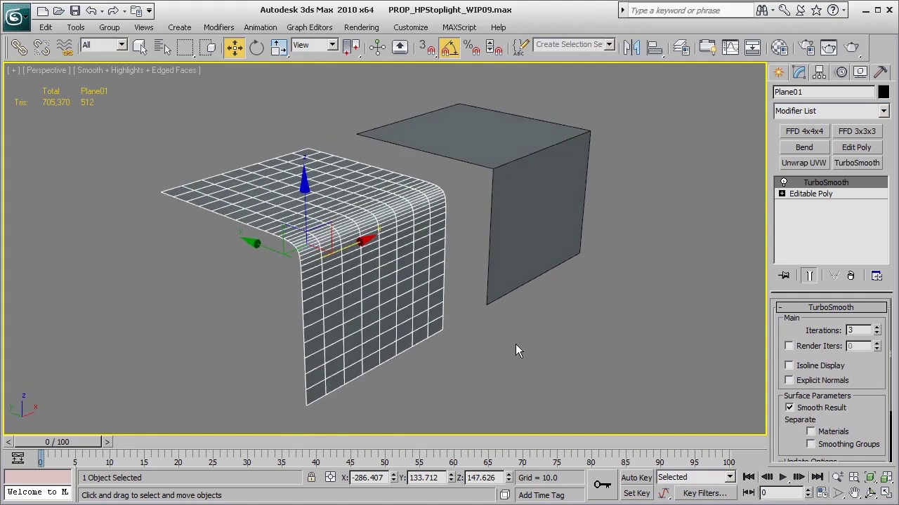
click(808, 193)
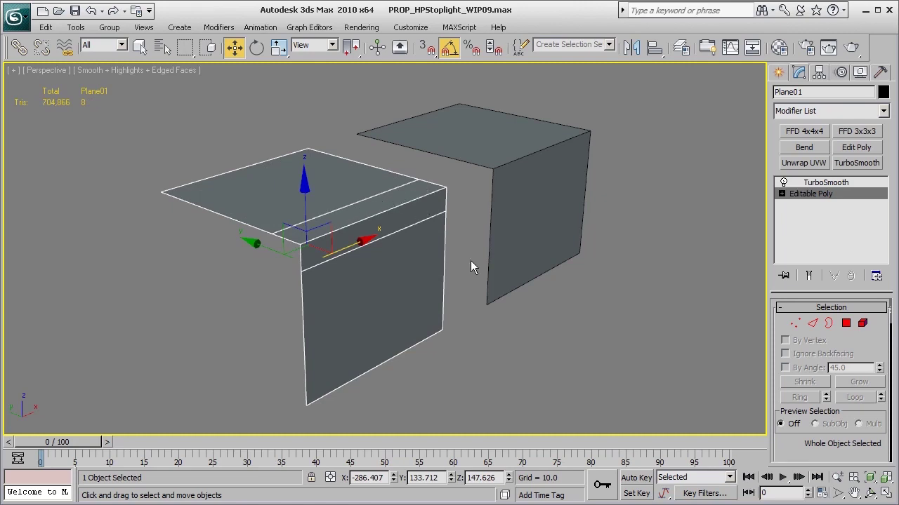
click(832, 182)
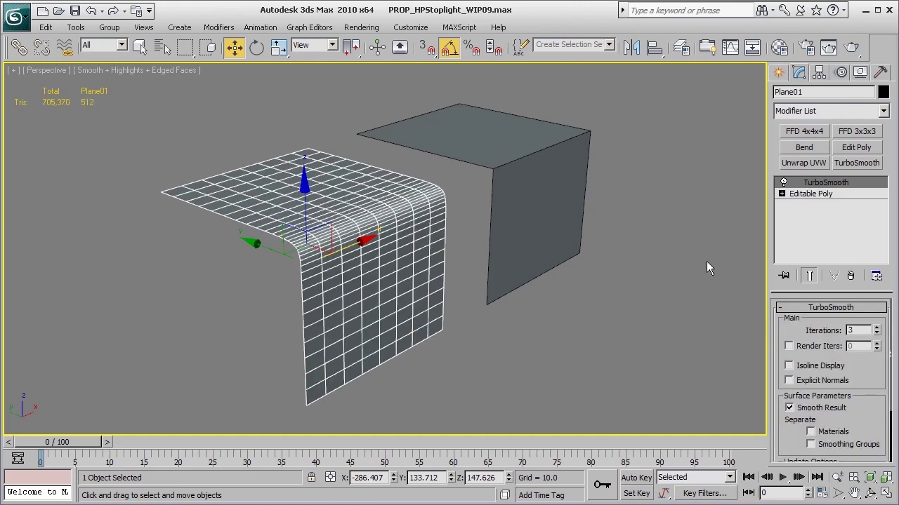
- Turn on Isoline Display for the plane's TurboSmooth modifier, comparing it with the full wireframe display
click(789, 366)
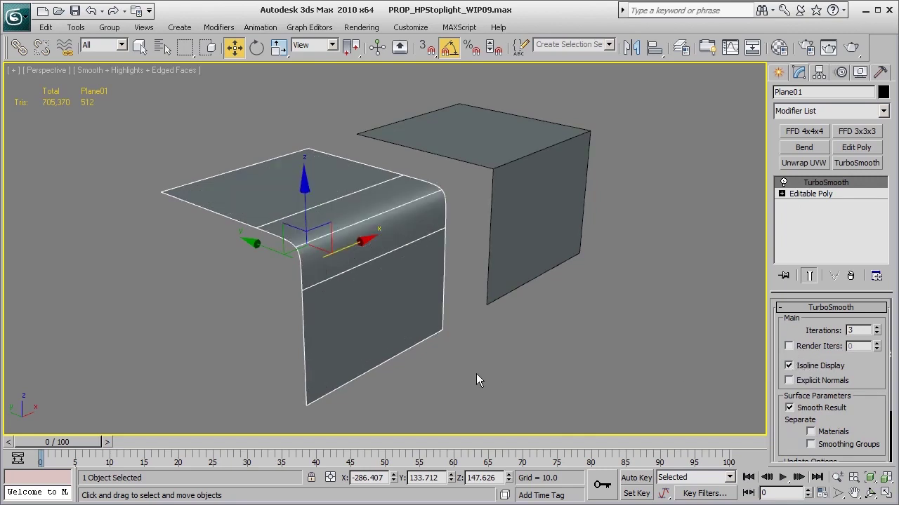
alt+middle_drag(469, 363, 463, 371)
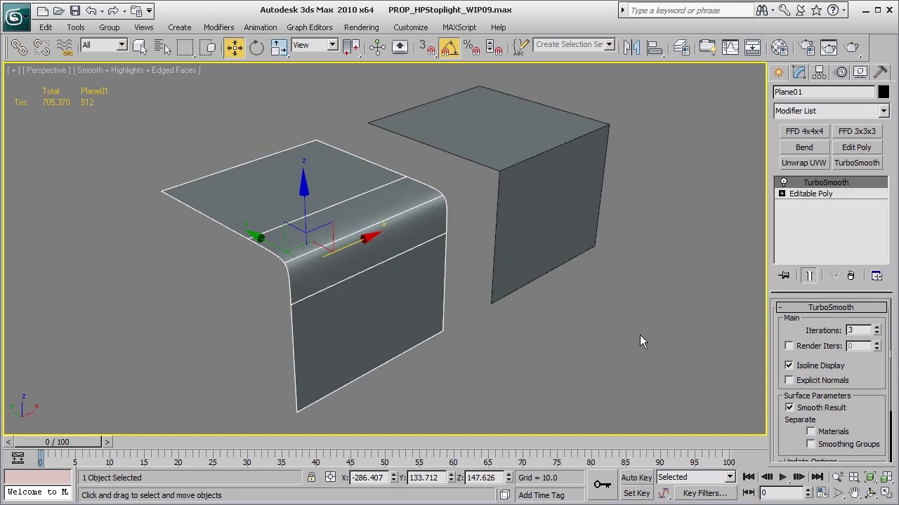
click(788, 366)
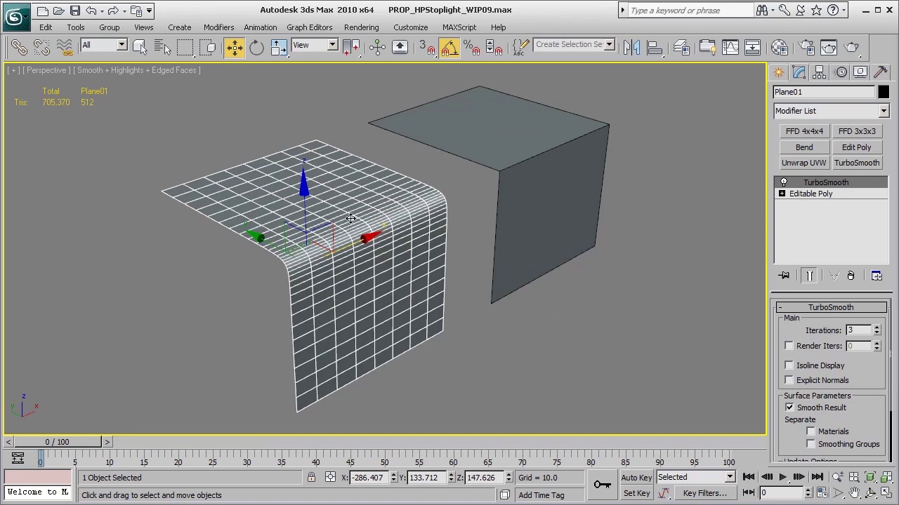
click(789, 366)
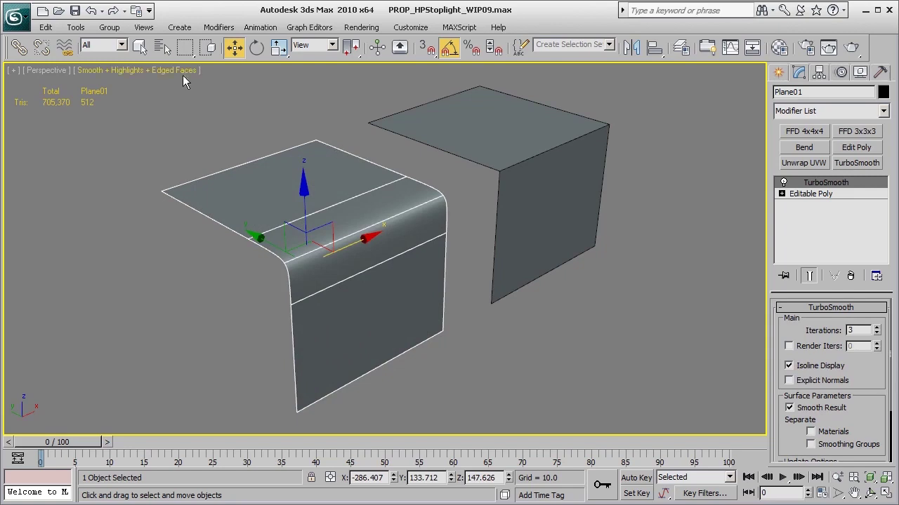
- Move both support edges of the base mesh away from the corner, toward the middle of their faces
click(142, 48)
click(590, 354)
mouse_move(530, 354)
alt+middle_down()
mouse_move(589, 328)
mouse_move(534, 351)
alt+middle_up()
click(423, 325)
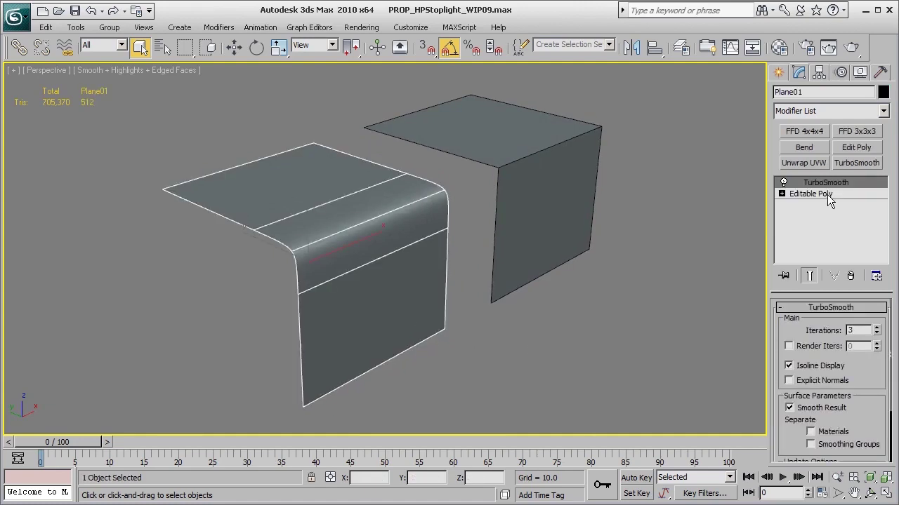
click(814, 194)
key(2)
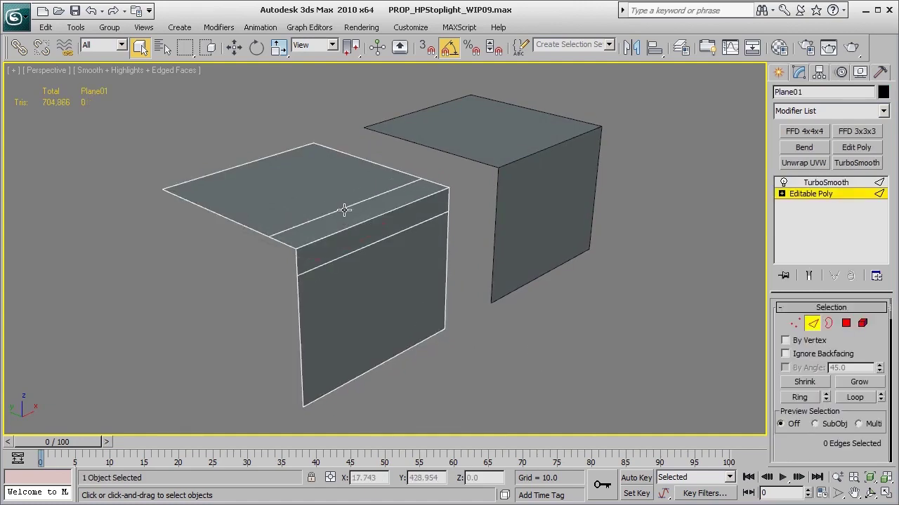
click(344, 209)
key(e)
key(w)
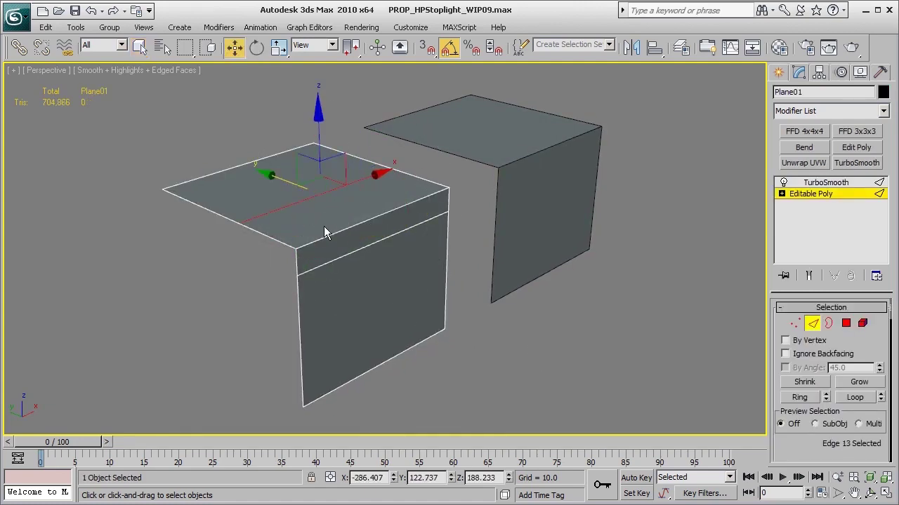
click(335, 256)
drag(373, 187, 612, 223)
click(779, 198)
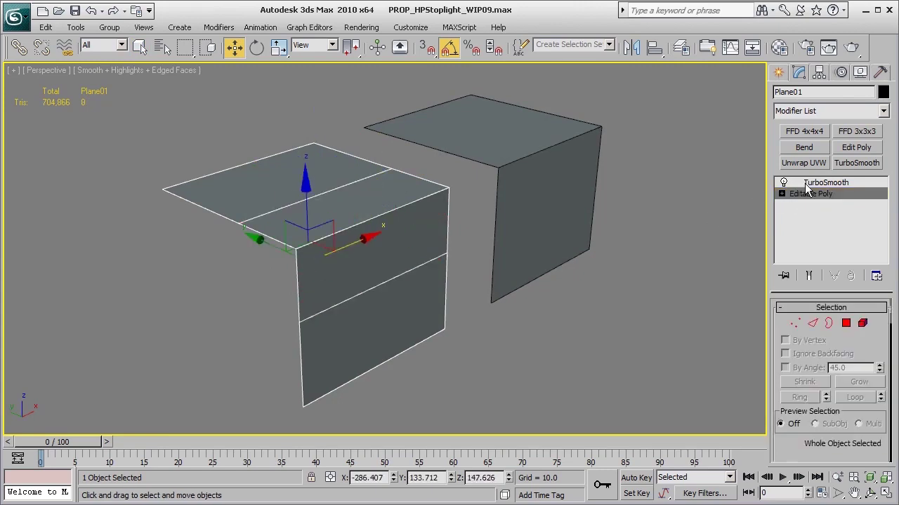
- Show the TurboSmooth result with edged faces turned off and examine the softer corner from different angles
click(825, 183)
key(F4)
alt+middle_drag(478, 353, 424, 360)
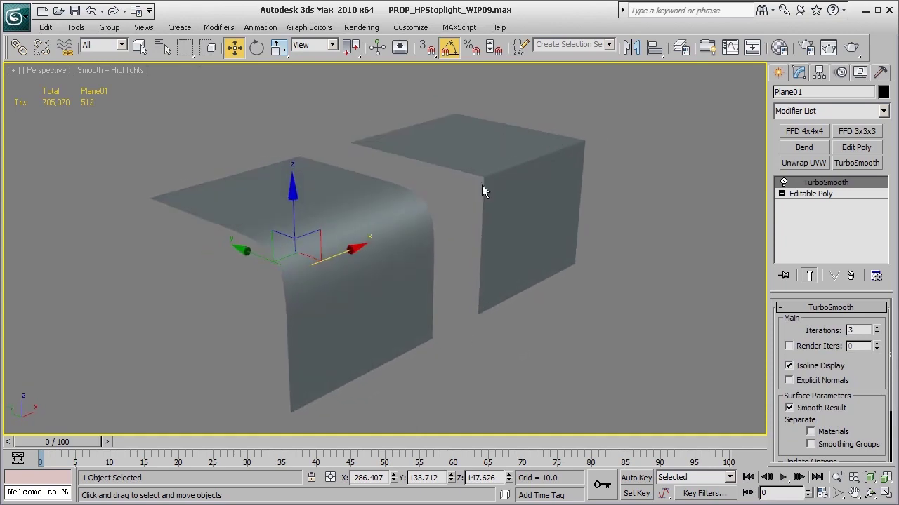
alt+middle_drag(504, 279, 520, 309)
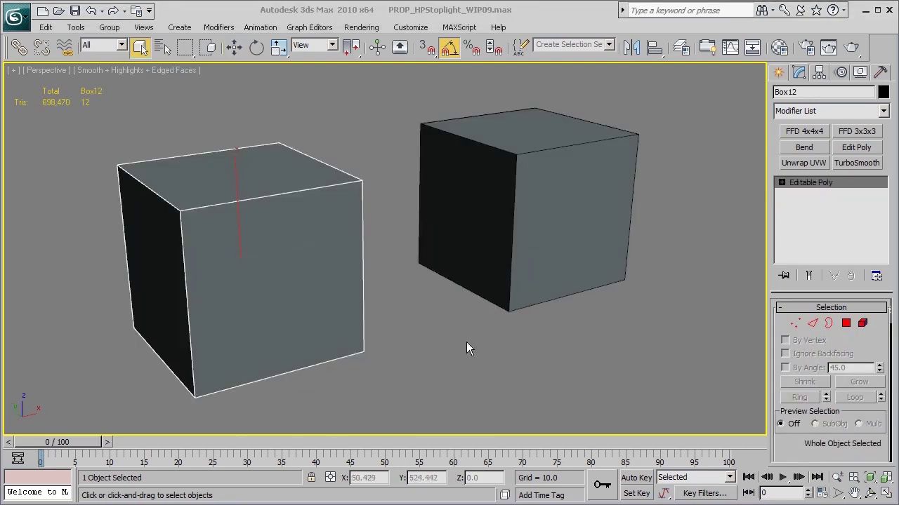
- Connect the ring of edges running across the selected box's width with two segments, pinched outward toward the side faces
middle_drag(468, 344, 477, 338)
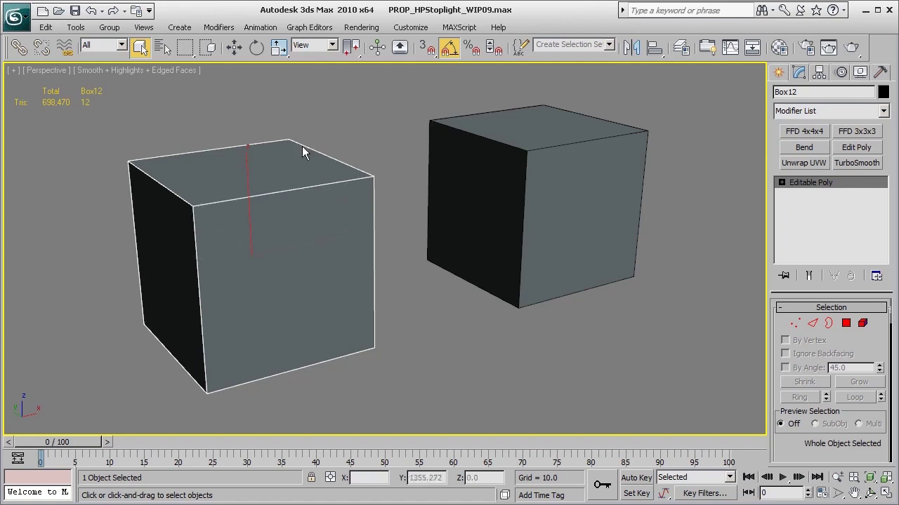
click(812, 323)
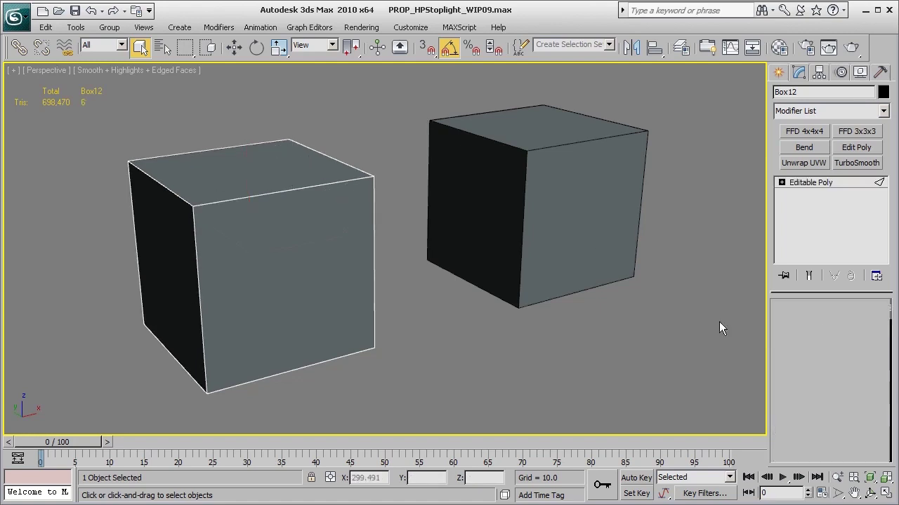
click(285, 194)
key(alt+r)
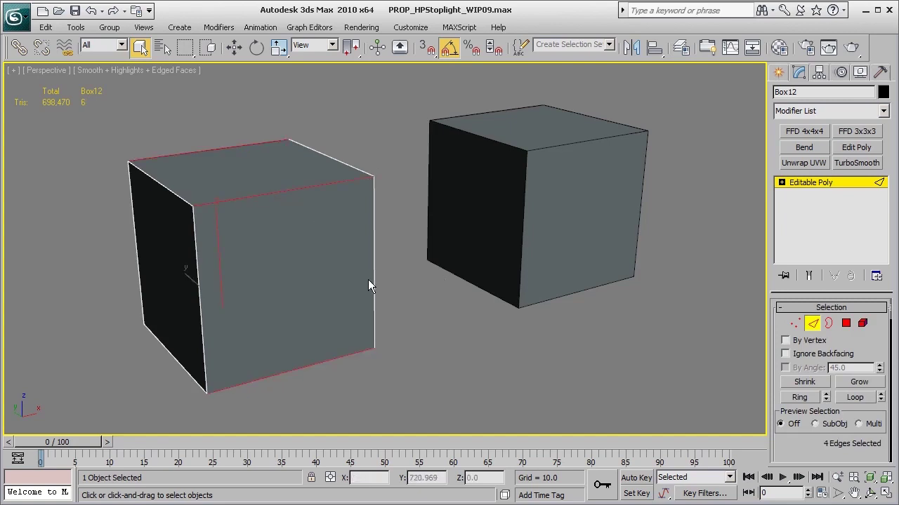
right_click(419, 273)
click(344, 321)
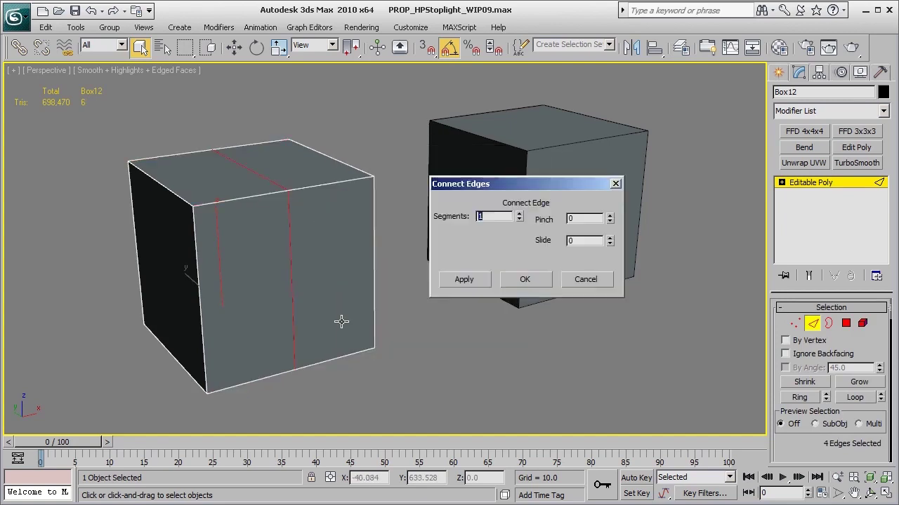
click(518, 214)
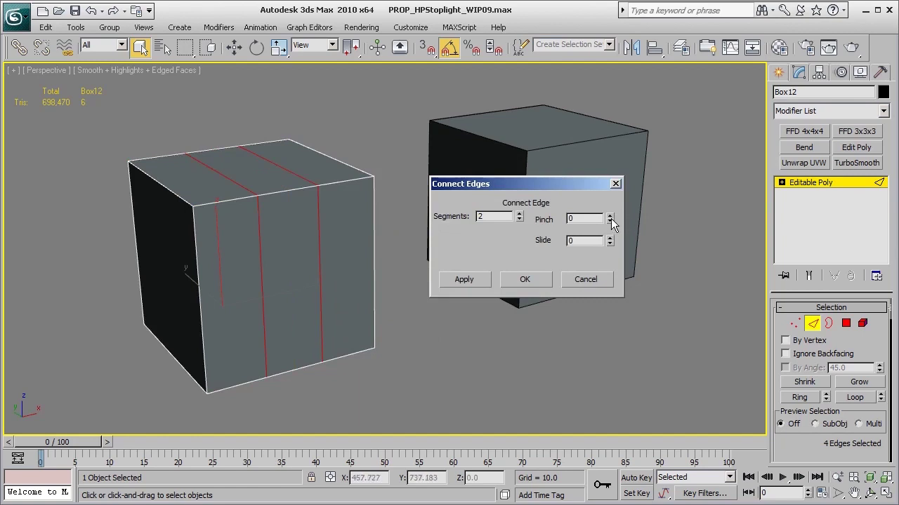
drag(611, 218, 615, 110)
click(535, 281)
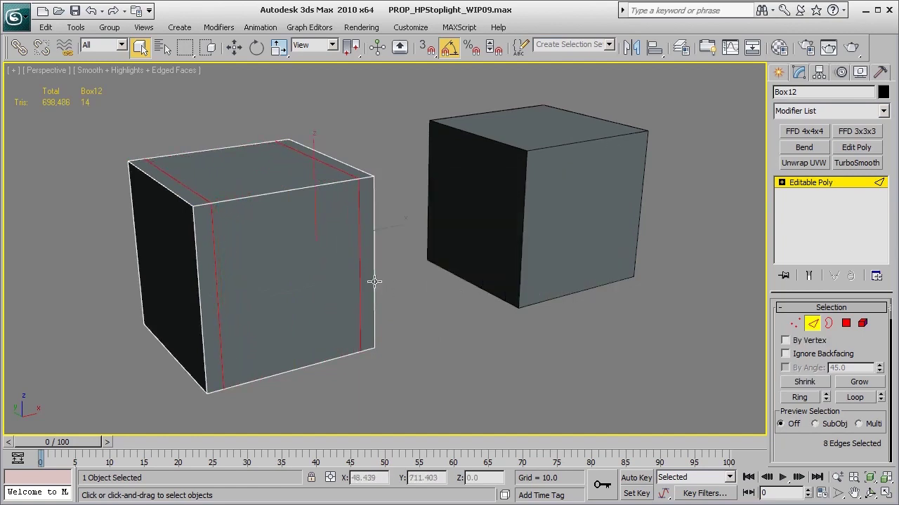
- Connect the ring of vertical edges around the box with the same two-segment pinched settings
right_click(461, 289)
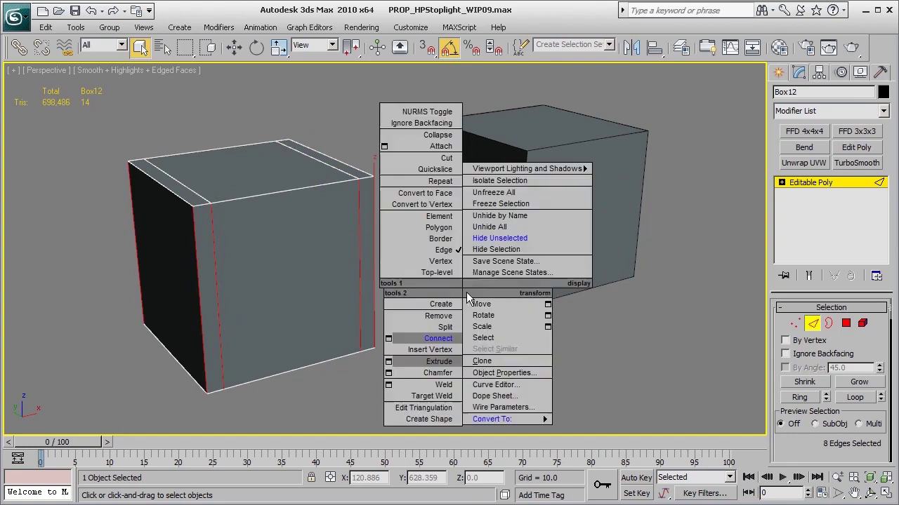
click(389, 339)
click(519, 279)
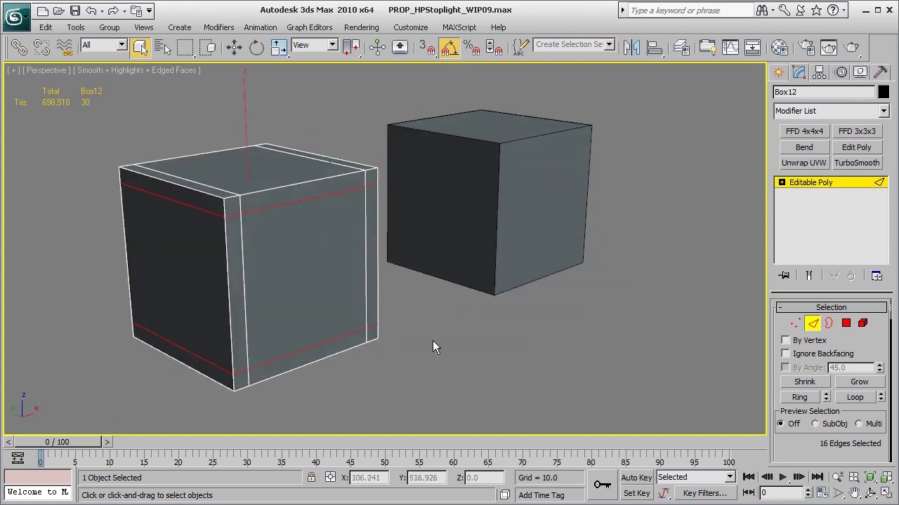
- Select the ring of edges along the box's depth and connect it with two support loops near the front and back faces
click(197, 208)
key(alt+r)
alt+middle_drag(469, 379, 519, 384)
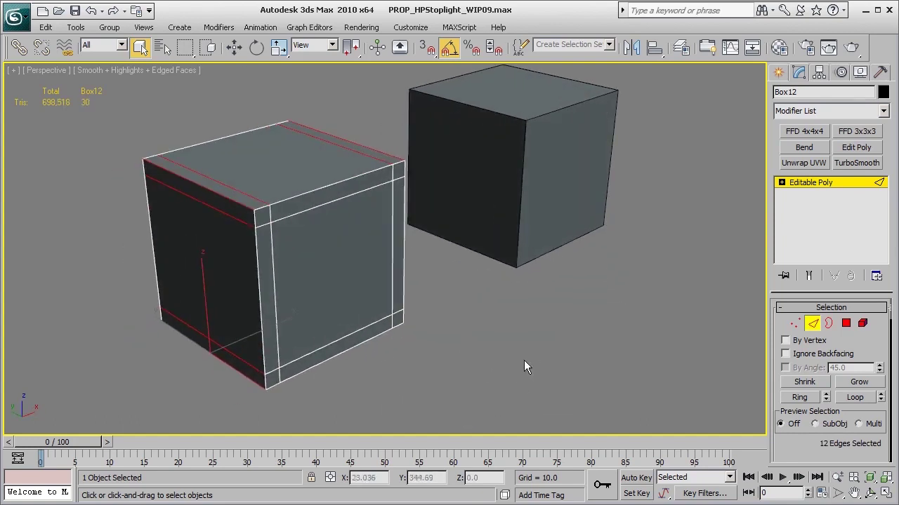
right_click(524, 362)
click(452, 401)
middle_drag(452, 398, 507, 325)
click(525, 279)
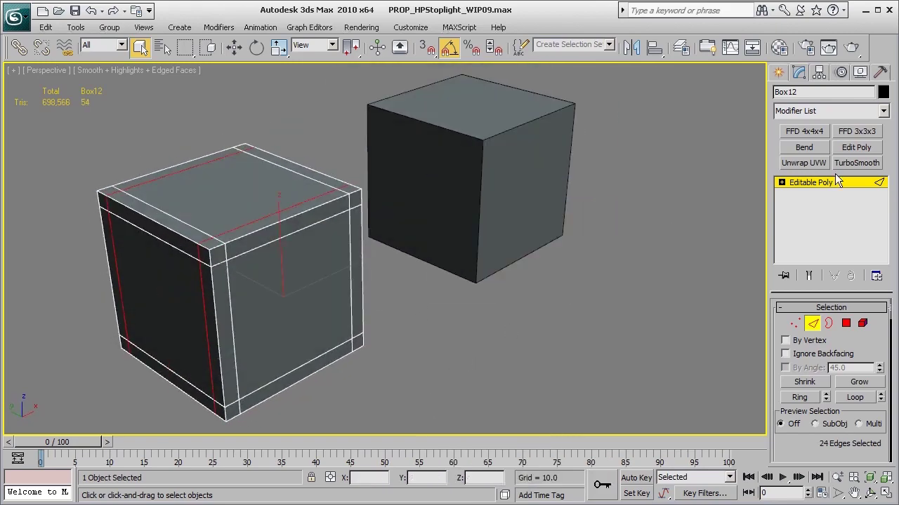
- Apply TurboSmooth with 3 iterations to the box and turn off edged faces to view the smoothed surface
click(836, 180)
click(854, 163)
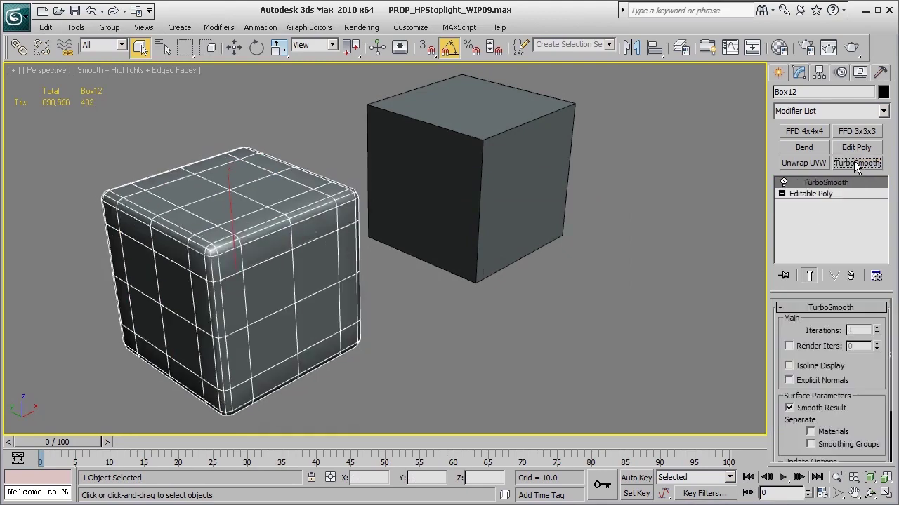
click(876, 328)
click(876, 328)
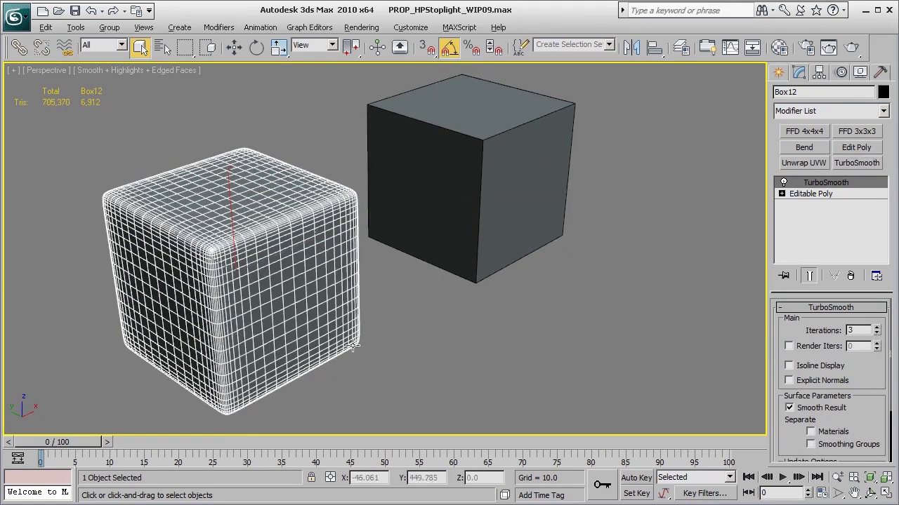
alt+middle_drag(603, 344, 595, 323)
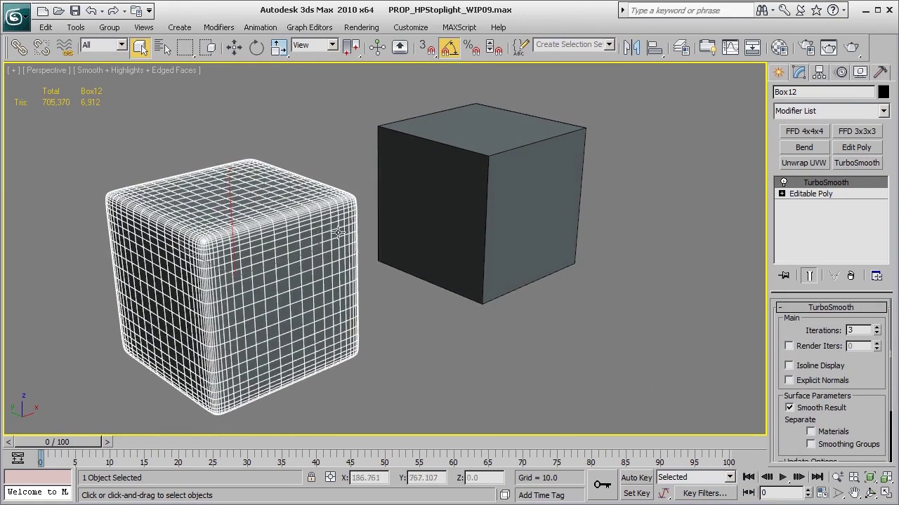
key(F4)
alt+middle_drag(501, 333, 416, 339)
- Return to the box's base mesh with edged faces shown and scale the front and back support loops inward along Y
click(804, 193)
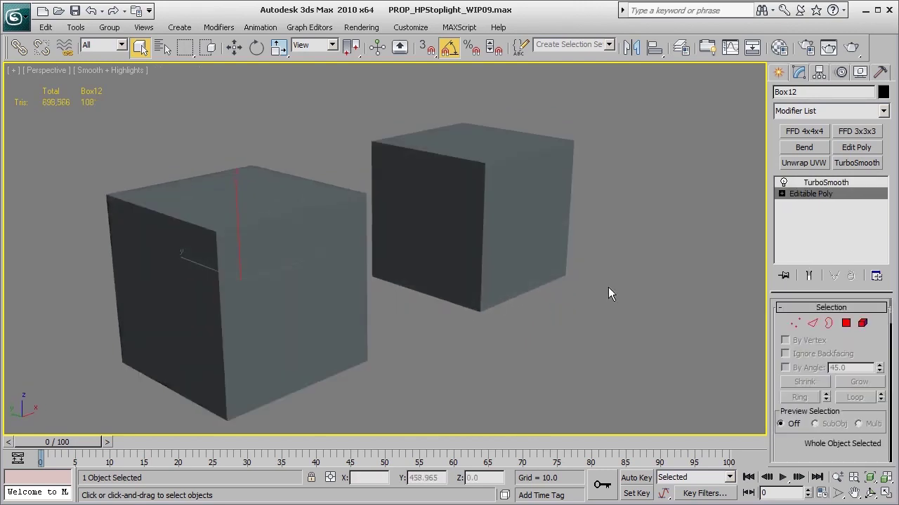
alt+middle_drag(608, 287, 488, 284)
key(F4)
alt+middle_drag(320, 316, 294, 312)
key(r)
click(795, 325)
key(1)
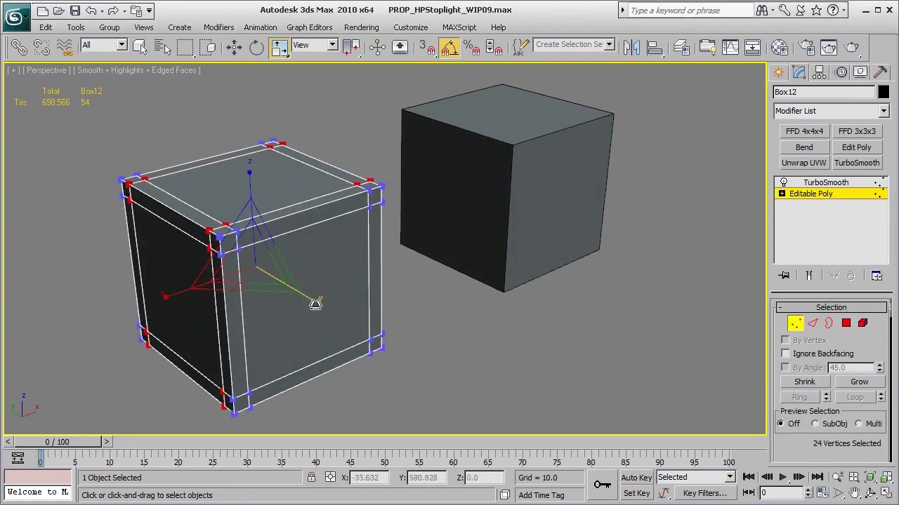
- Select the upper and lower horizontal support loops of the box and scale their vertices inward along Z
key(2)
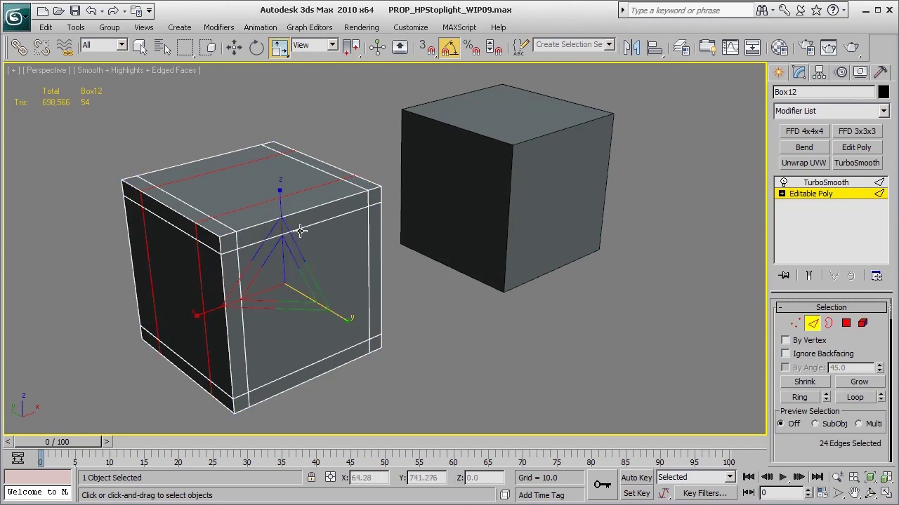
click(300, 231)
ctrl+click(305, 365)
key(alt+l)
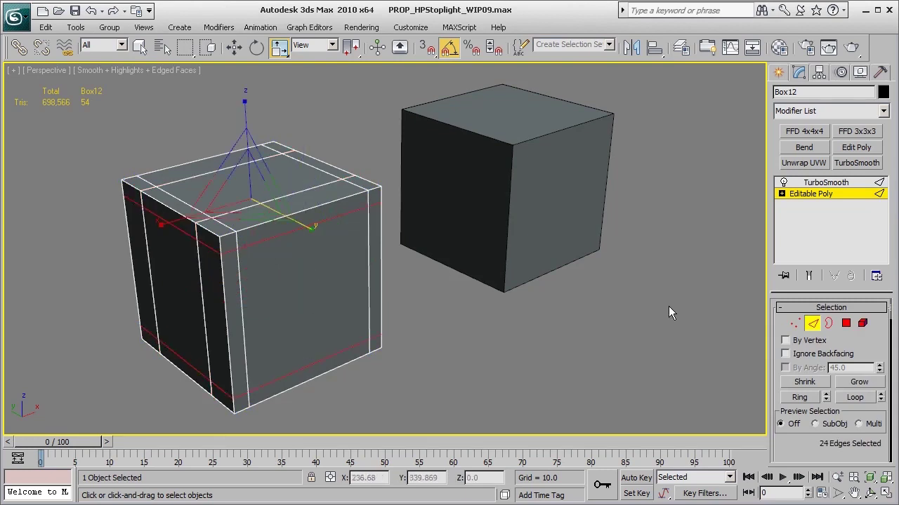
click(794, 323)
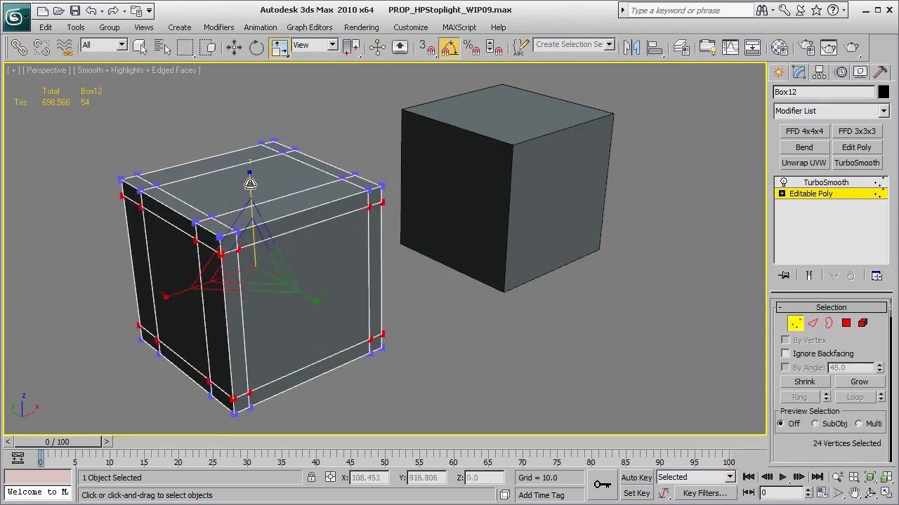
- Select the two vertical support loops crossing the box's front face and scale their vertices inward along X
key(2)
click(244, 322)
ctrl+click(370, 286)
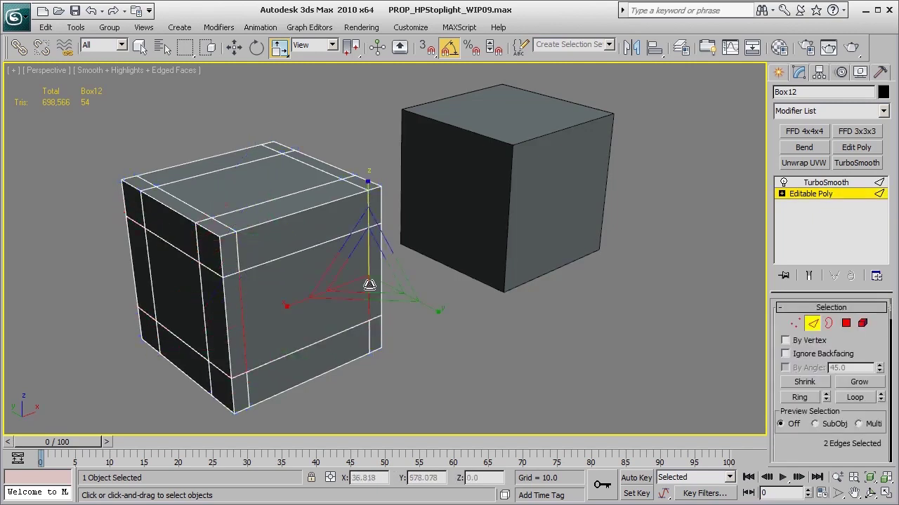
key(alt+l)
click(795, 324)
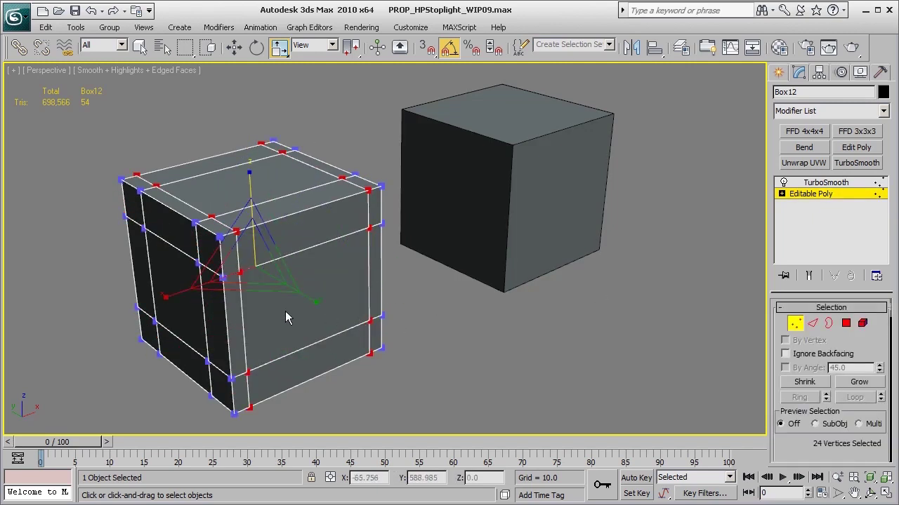
drag(181, 293, 190, 295)
key(r)
- Leave vertex editing and examine the box's corners in the TurboSmooth result with edged faces off
click(845, 203)
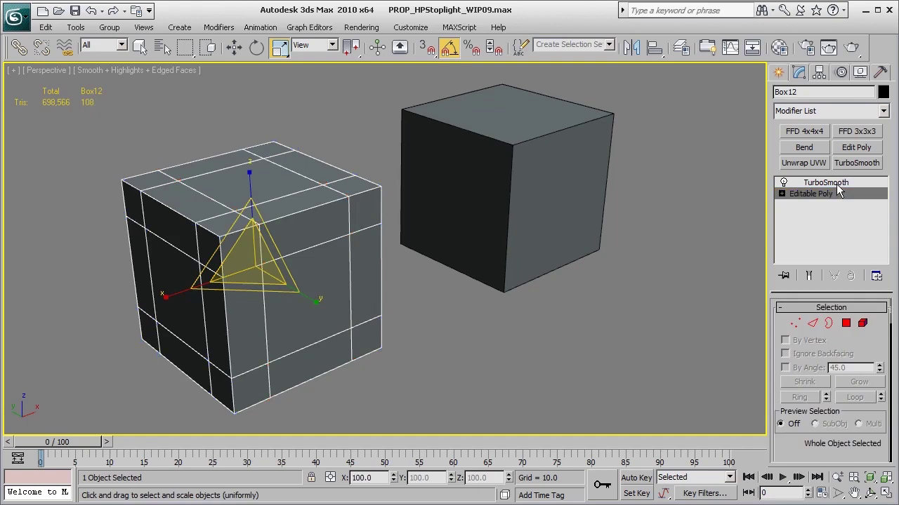
click(836, 183)
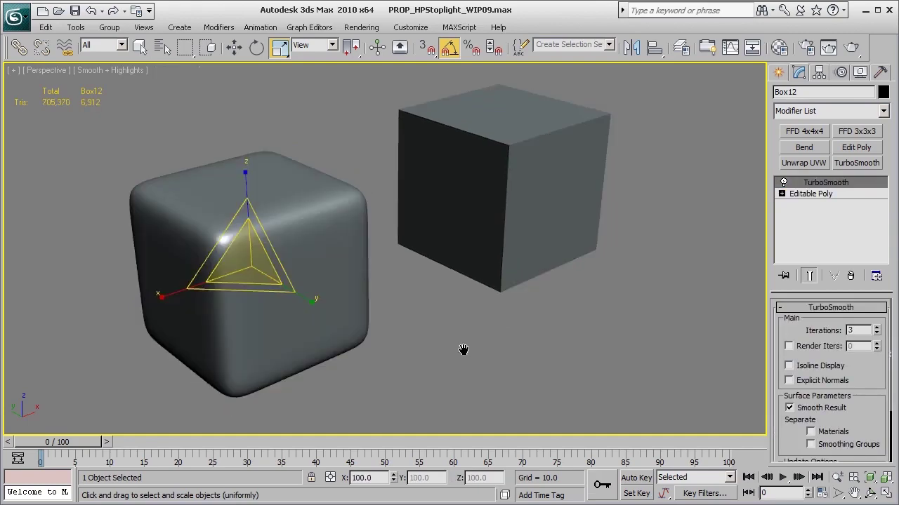
mouse_move(393, 373)
alt+middle_down()
mouse_move(404, 350)
mouse_move(390, 368)
alt+middle_up()
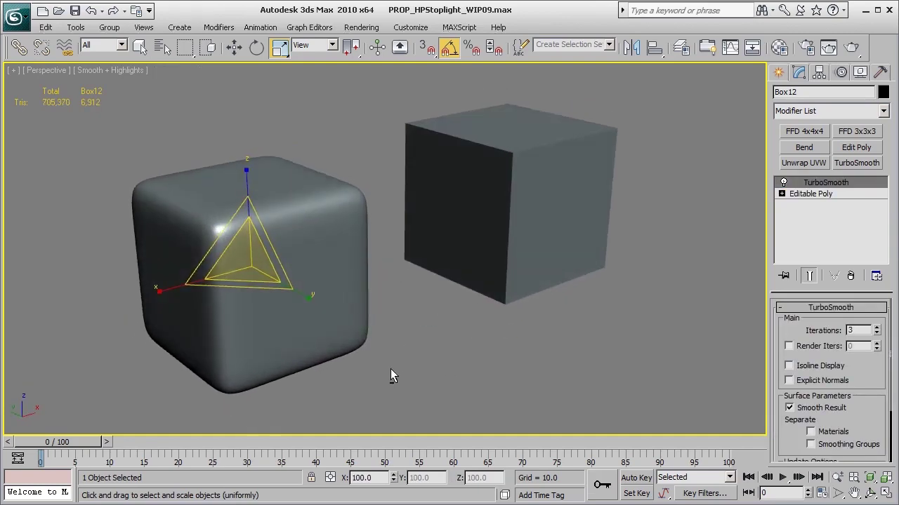
- Undo the inward scaling of the box's support loops while viewing the TurboSmooth result
key(ctrl+z)
key(ctrl+z)
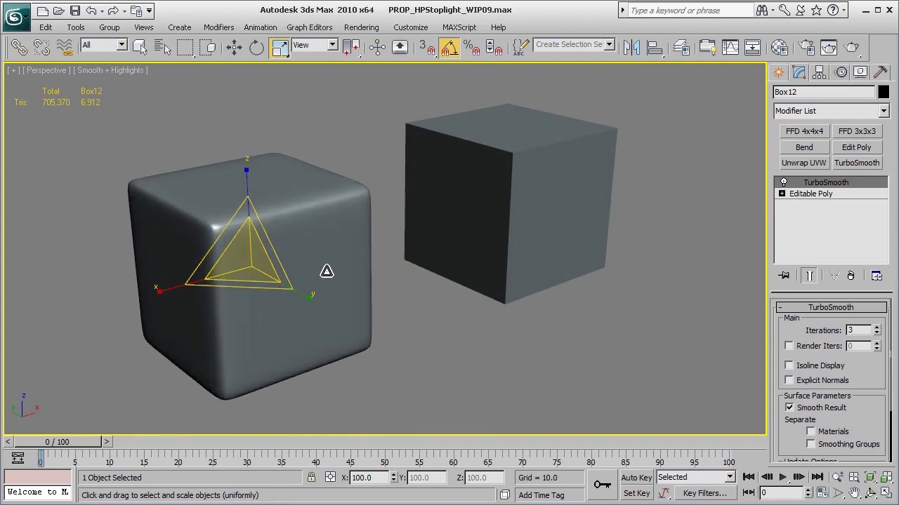
key(ctrl+z)
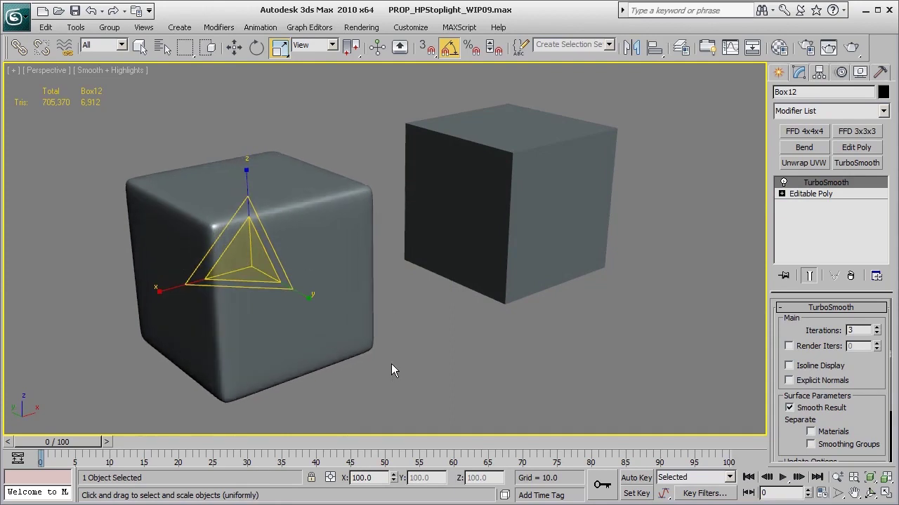
click(433, 409)
alt+middle_drag(461, 415, 453, 417)
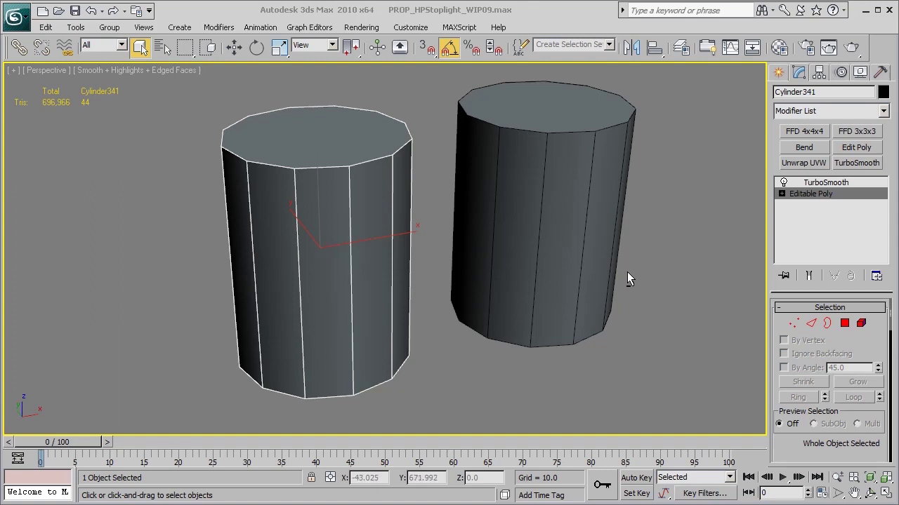
- Try to select the cylinder's whole top rim with Loop, starting from a single rim edge
alt+middle_drag(627, 277, 505, 303)
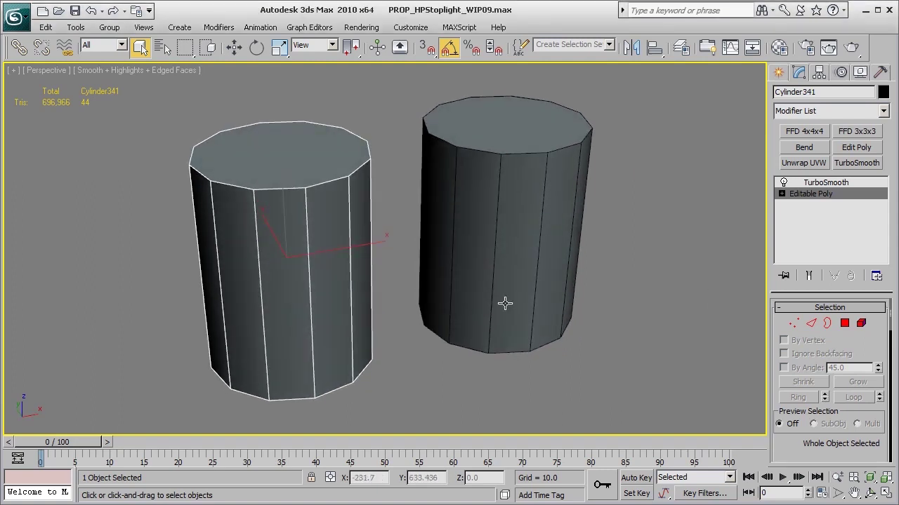
click(811, 324)
click(312, 184)
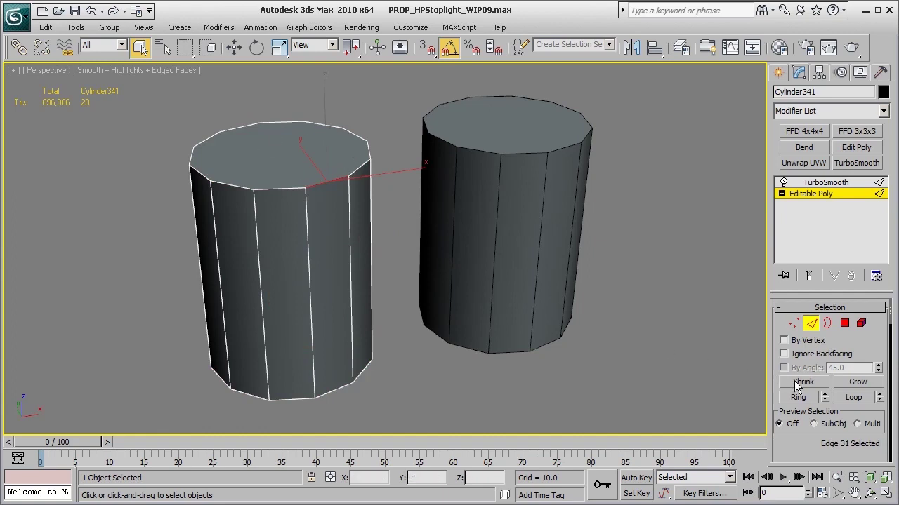
click(853, 397)
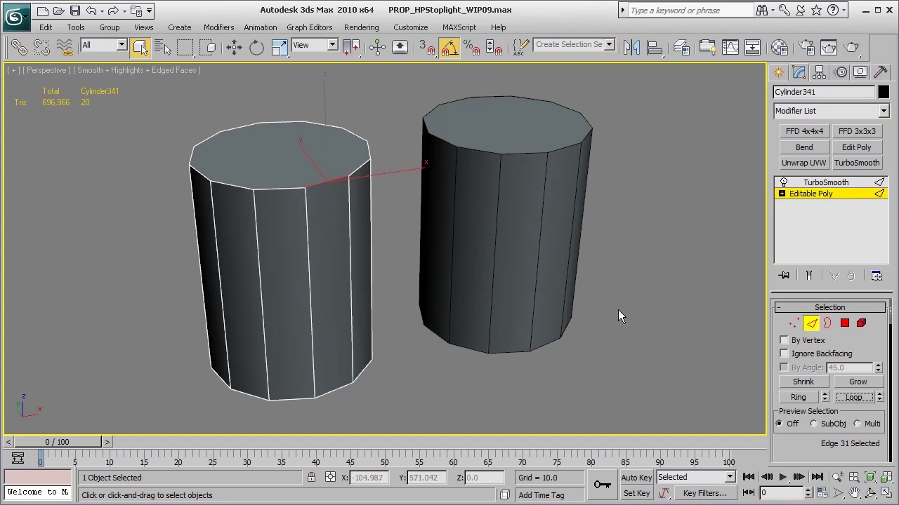
- Select the cylinder's top and bottom cap polygons and convert the selection to their border edges
click(845, 323)
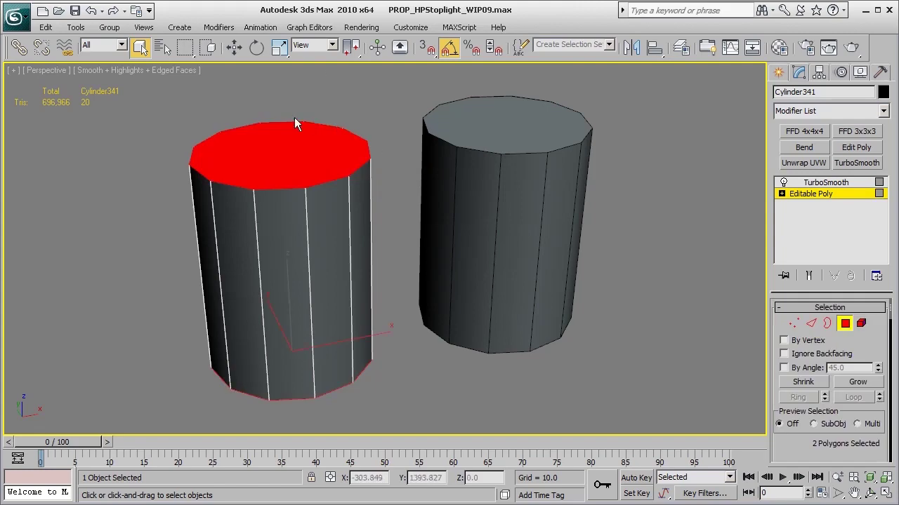
mouse_move(368, 316)
alt+middle_down()
mouse_move(365, 238)
mouse_move(366, 315)
alt+middle_up()
ctrl+click(811, 323)
alt+middle_drag(384, 265, 429, 287)
alt+middle_drag(452, 321, 482, 356)
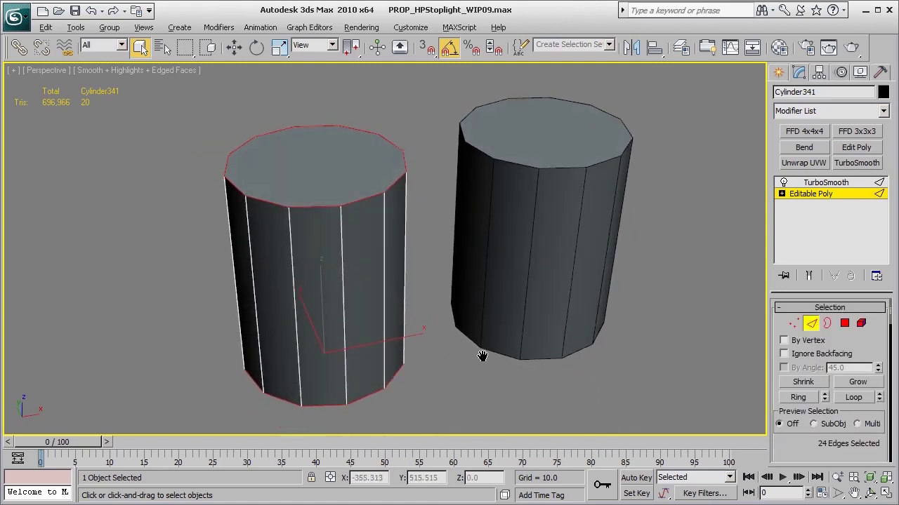
- Extrude the cylinder's selected cap border edges with an extrusion height of 0 and a base width of 9.99
right_click(421, 219)
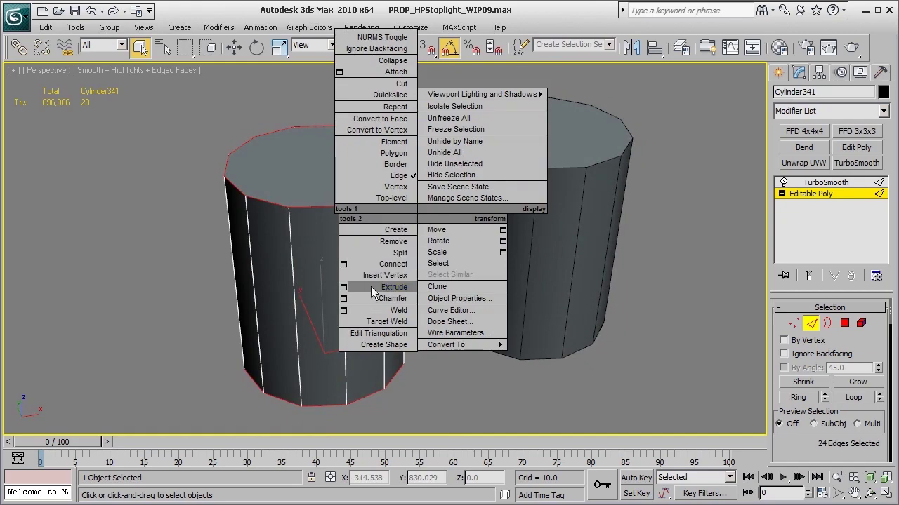
click(343, 287)
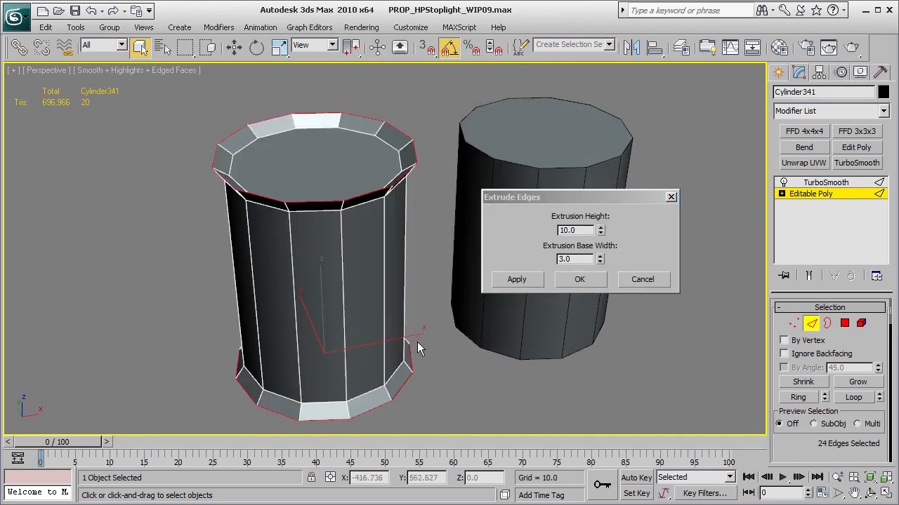
mouse_move(452, 389)
alt+middle_down()
mouse_move(452, 304)
mouse_move(446, 376)
alt+middle_up()
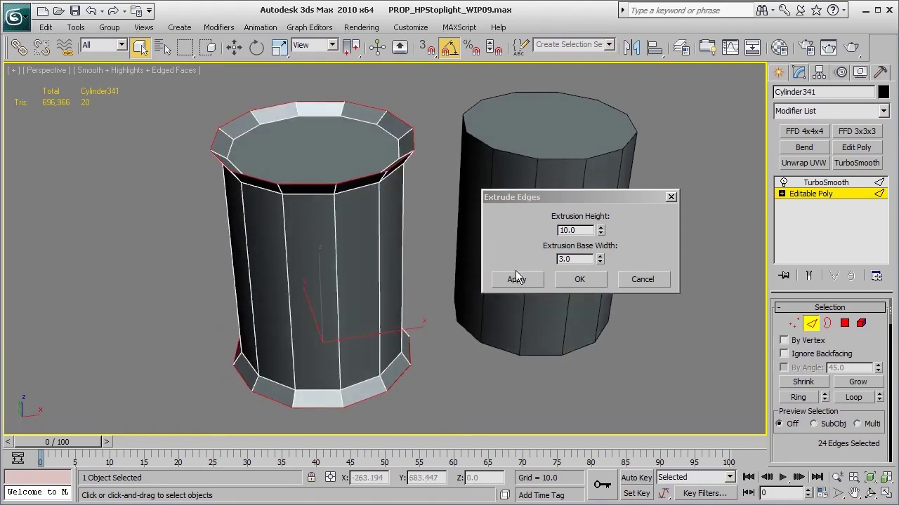
right_click(598, 228)
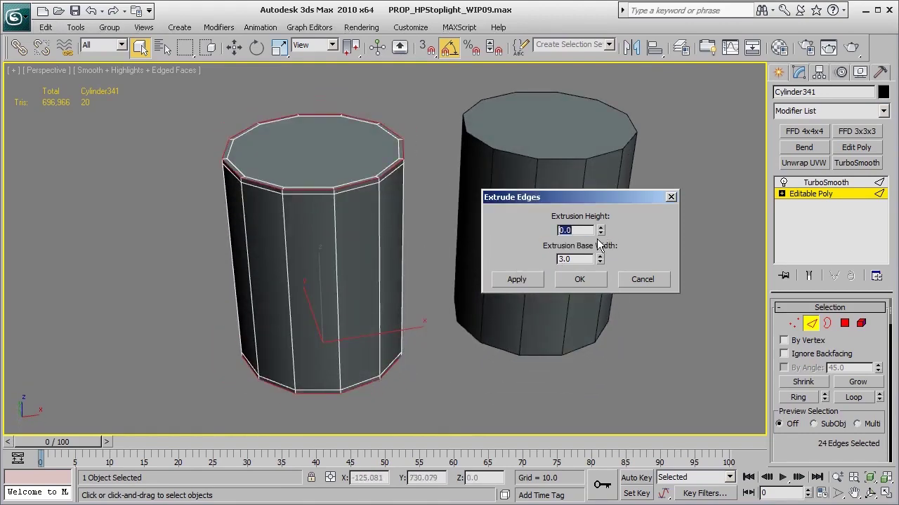
drag(599, 262, 590, 99)
middle_drag(416, 260, 425, 302)
scroll(425, 302, up, 3)
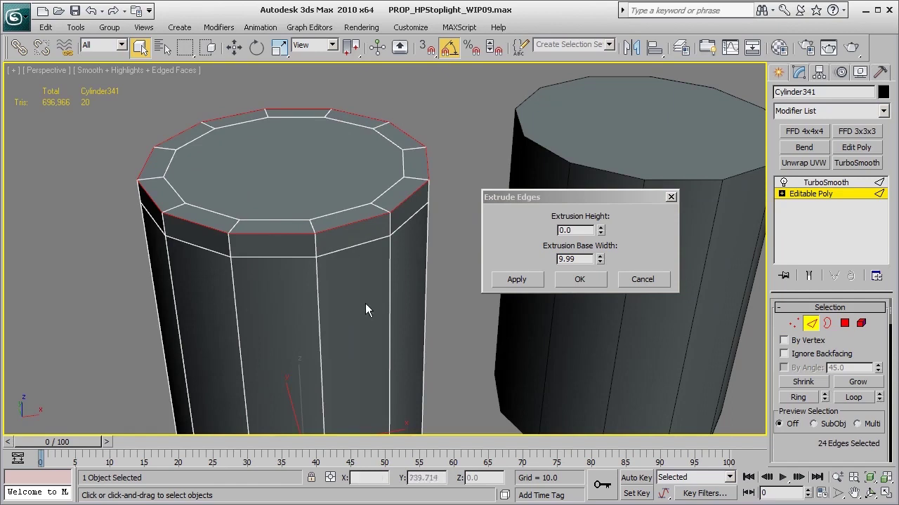
click(574, 282)
- Examine the cylinder's TurboSmooth result with edged faces off
click(813, 183)
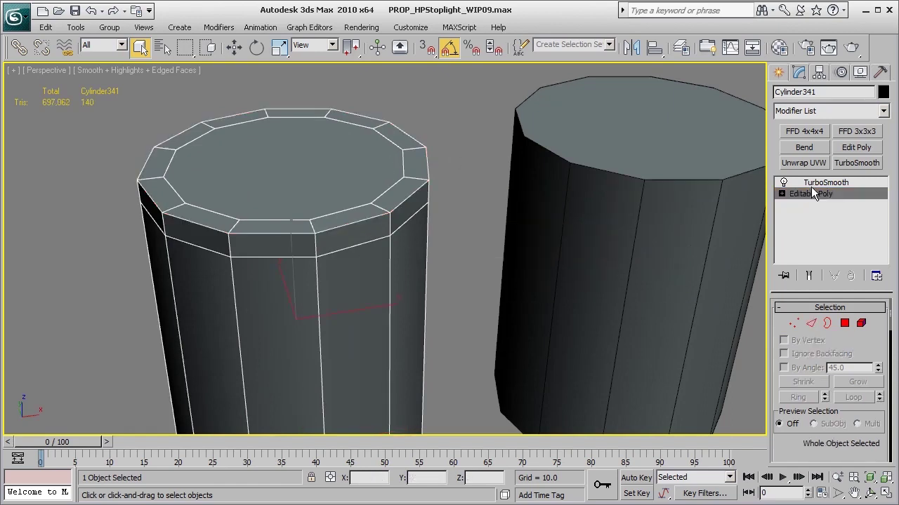
alt+middle_drag(520, 295, 485, 307)
scroll(486, 300, down, 5)
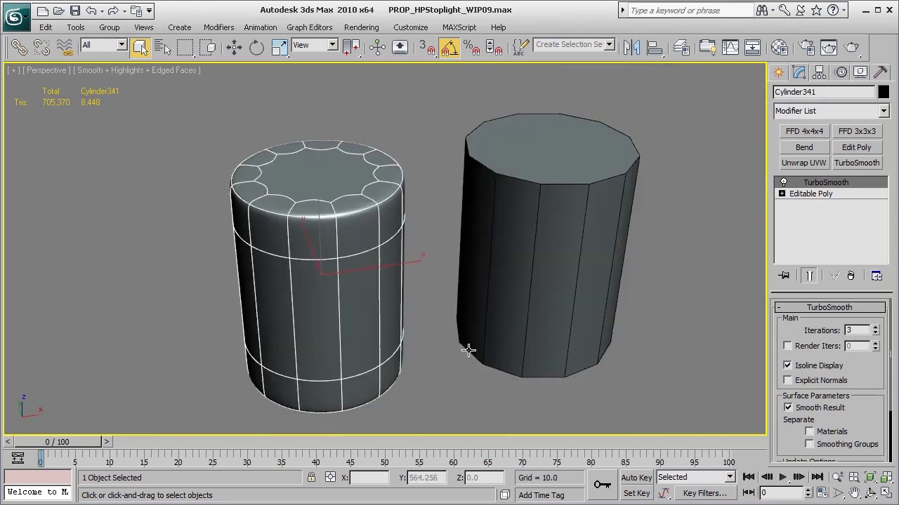
key(F4)
middle_drag(456, 351, 376, 378)
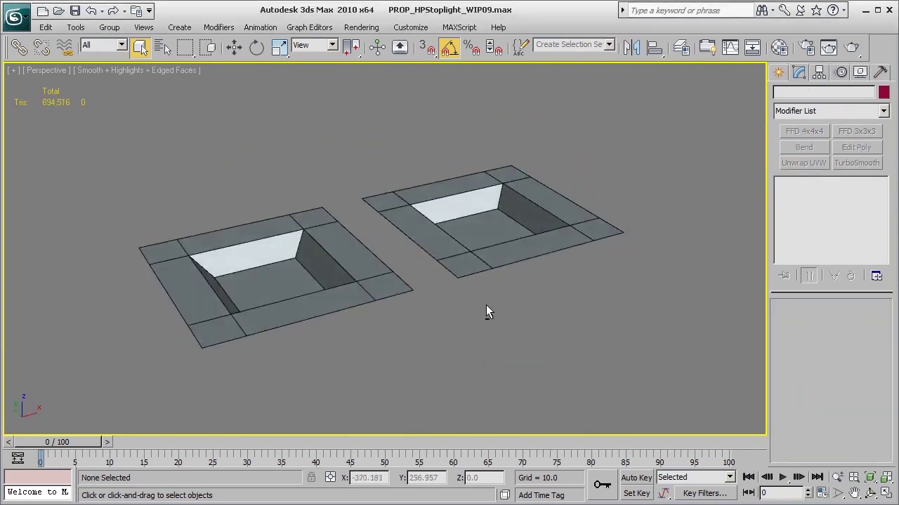
- Select the ring of short edges crossing two opposite margins of the recessed plane Plane03
alt+middle_drag(485, 310, 460, 303)
click(300, 179)
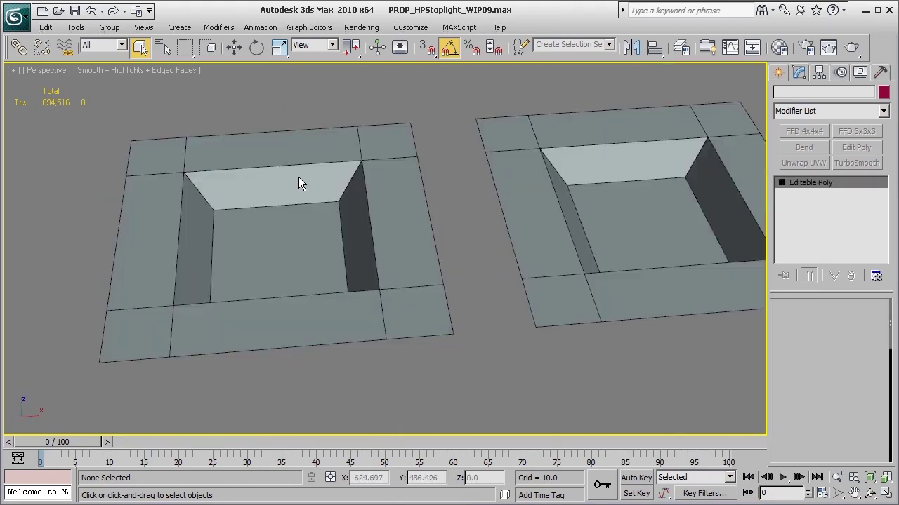
key(z)
key(2)
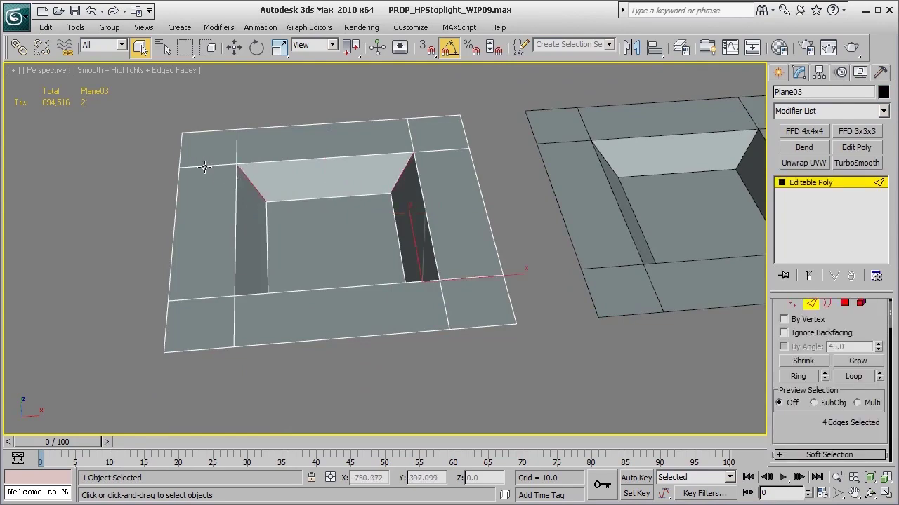
ctrl+click(436, 152)
key(alt+r)
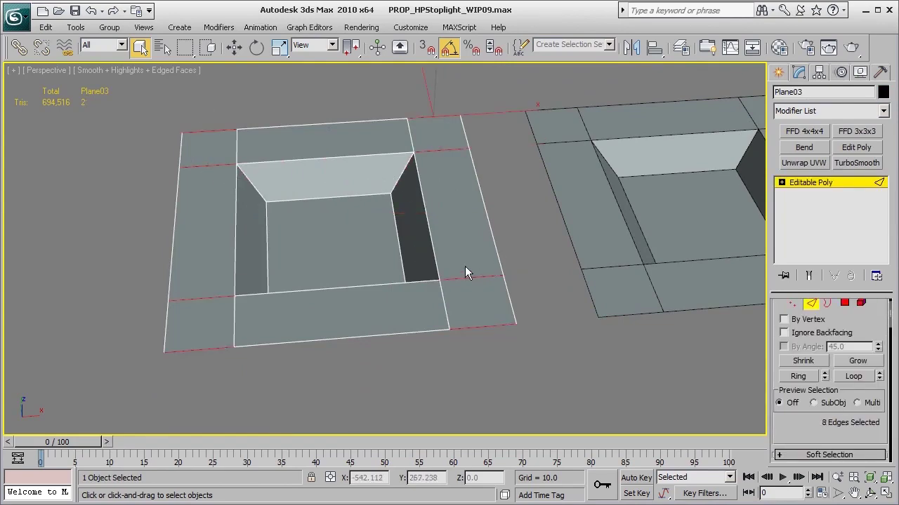
- Connect the selected margin edges with 1 segment and a slide of 45, placing support loops beside the recess
alt+middle_drag(464, 267, 391, 274)
alt+middle_drag(552, 236, 499, 172)
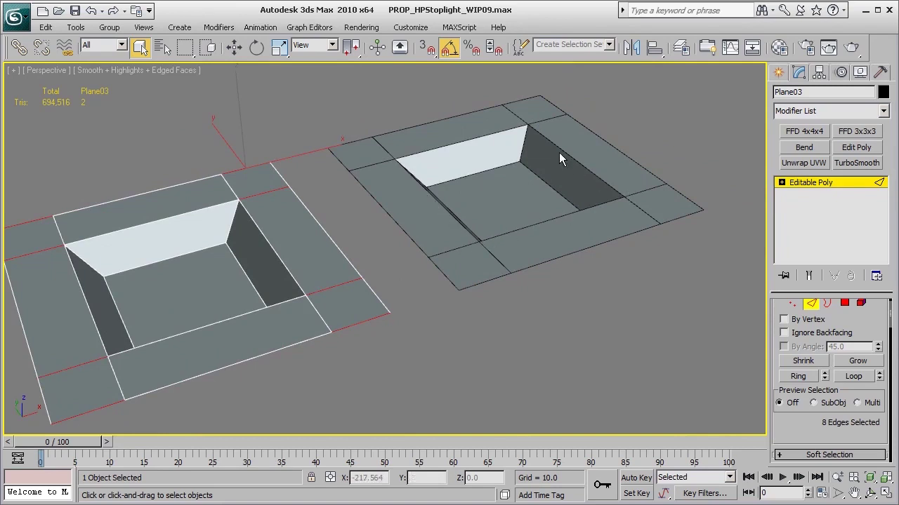
alt+middle_drag(394, 265, 435, 277)
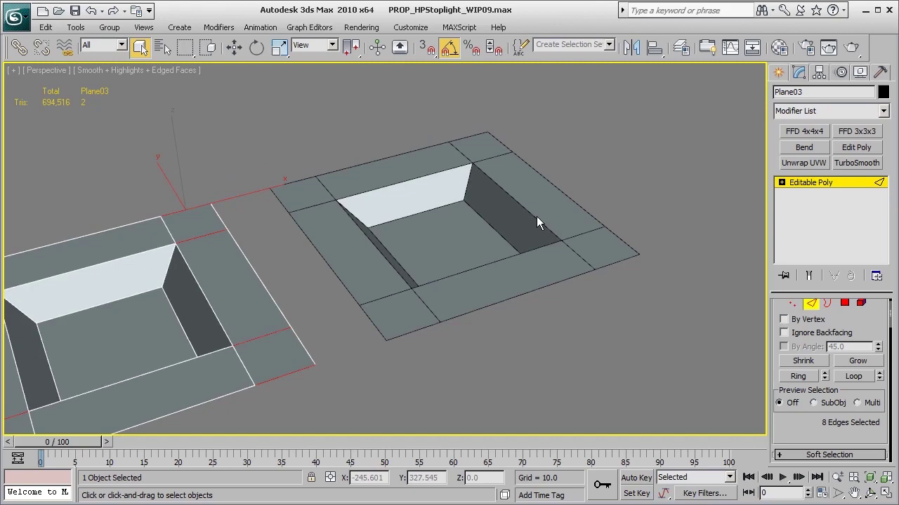
middle_drag(289, 289, 540, 223)
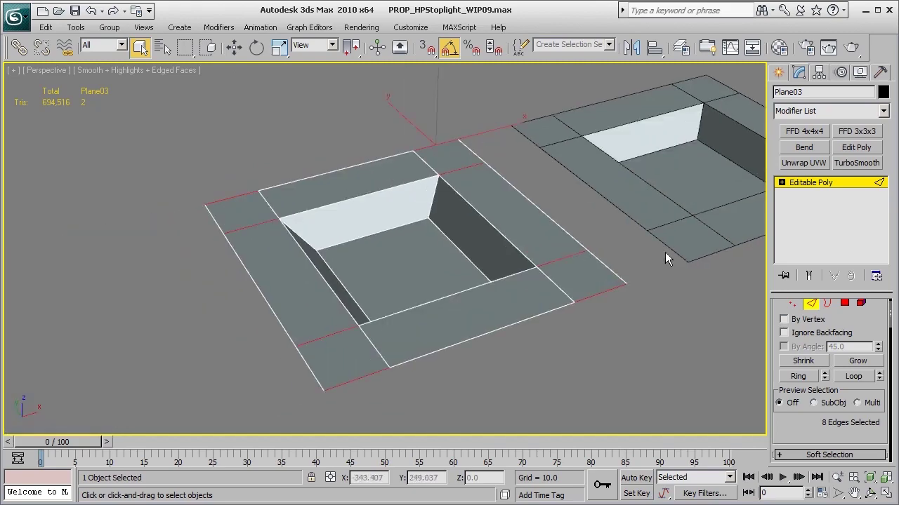
alt+middle_drag(667, 259, 386, 309)
right_click(473, 295)
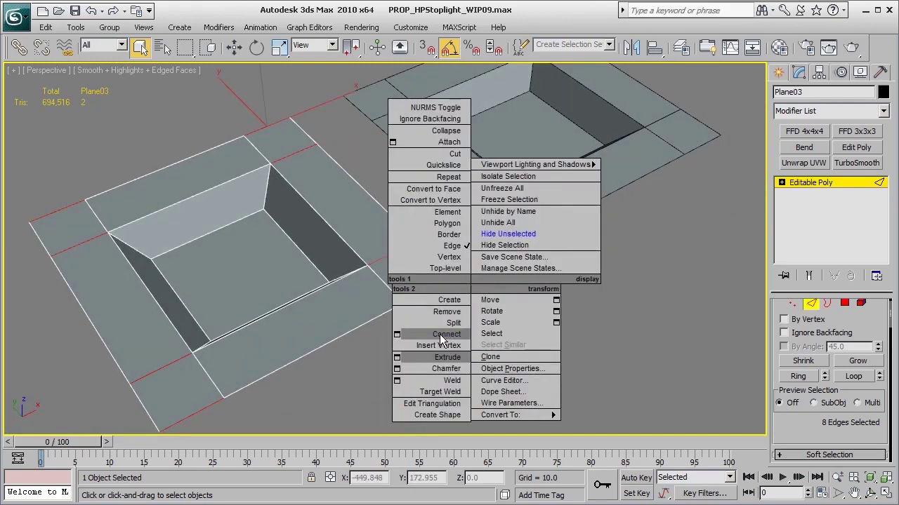
click(400, 335)
click(570, 233)
alt+middle_drag(417, 332, 428, 321)
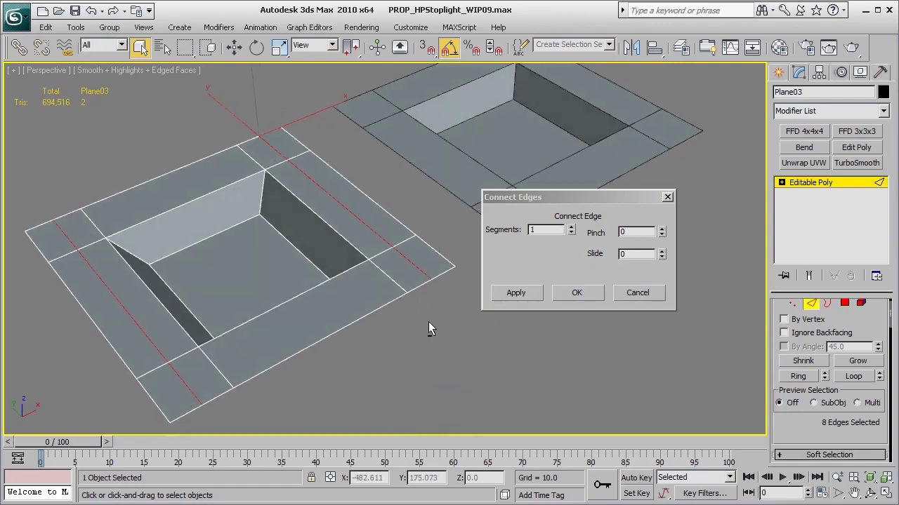
drag(661, 257, 656, 193)
click(576, 293)
- Select the four upper rim edges of the recess
scroll(463, 256, up, 3)
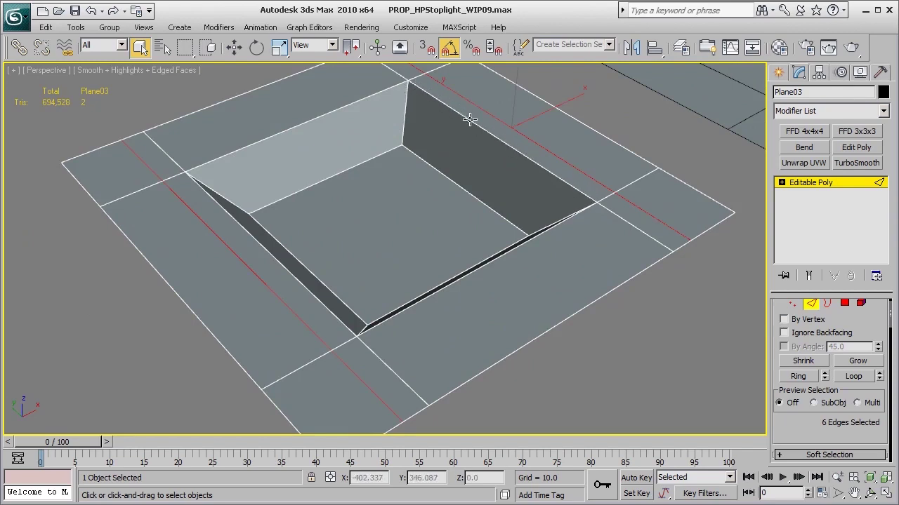
click(546, 171)
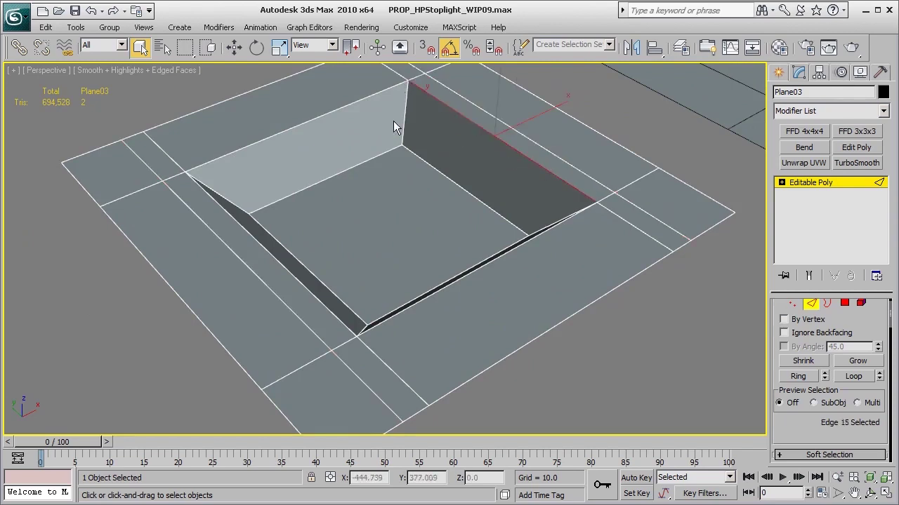
ctrl+click(355, 103)
ctrl+click(275, 258)
ctrl+click(427, 295)
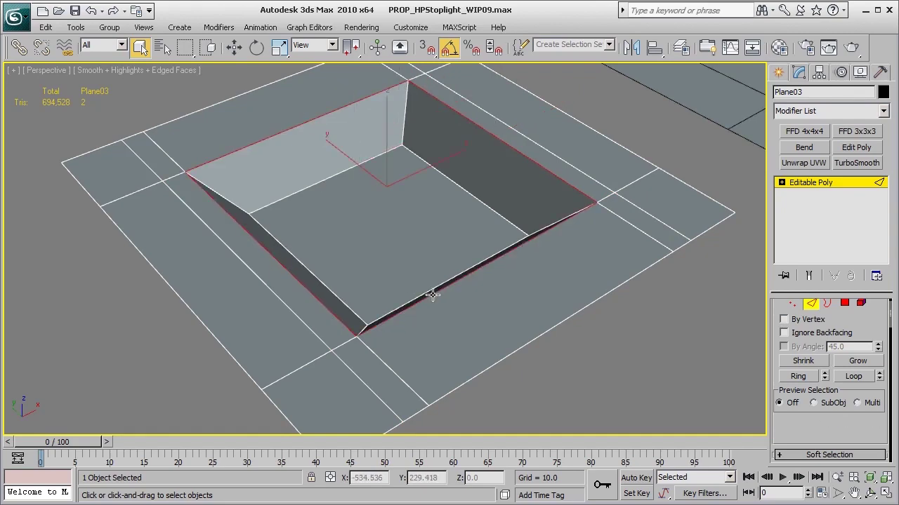
- Ring-select the short edges across the other two margins and connect them with 1 segment and a slide of 64
alt+middle_drag(449, 360, 608, 287)
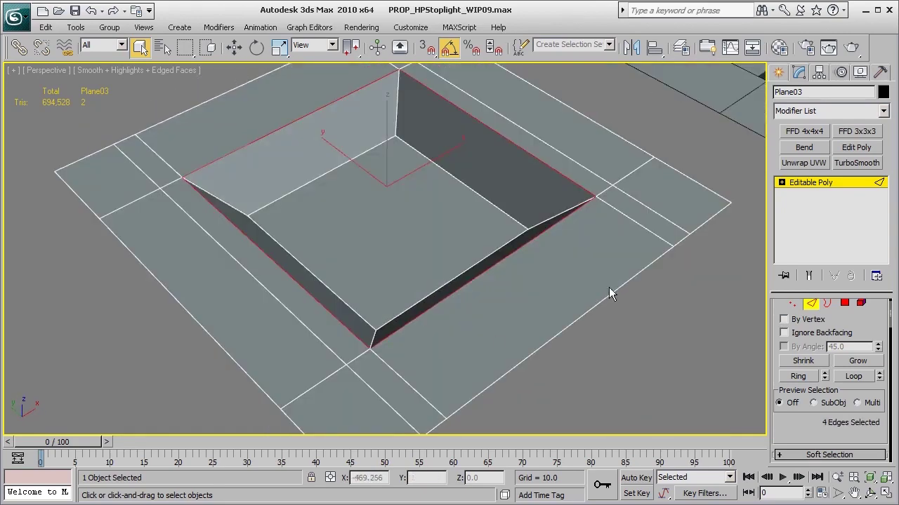
ctrl+click(628, 216)
ctrl+click(166, 169)
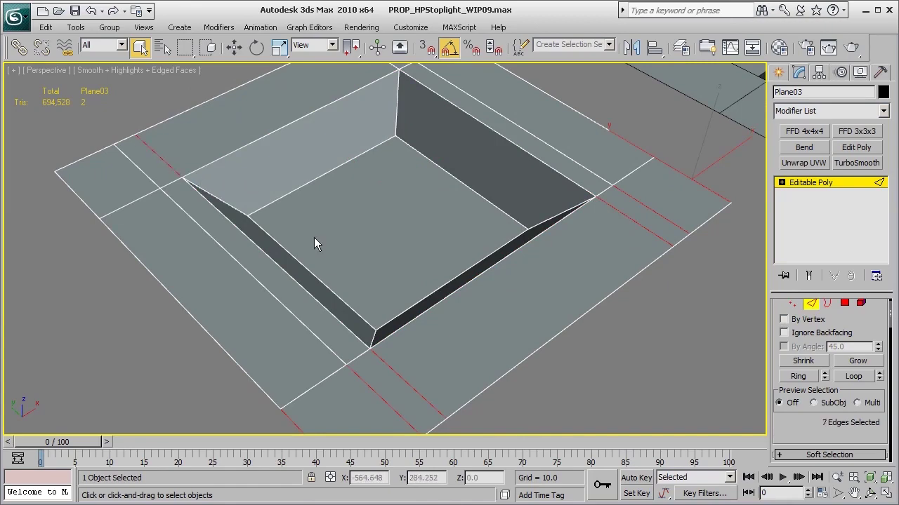
key(alt+r)
right_click(577, 251)
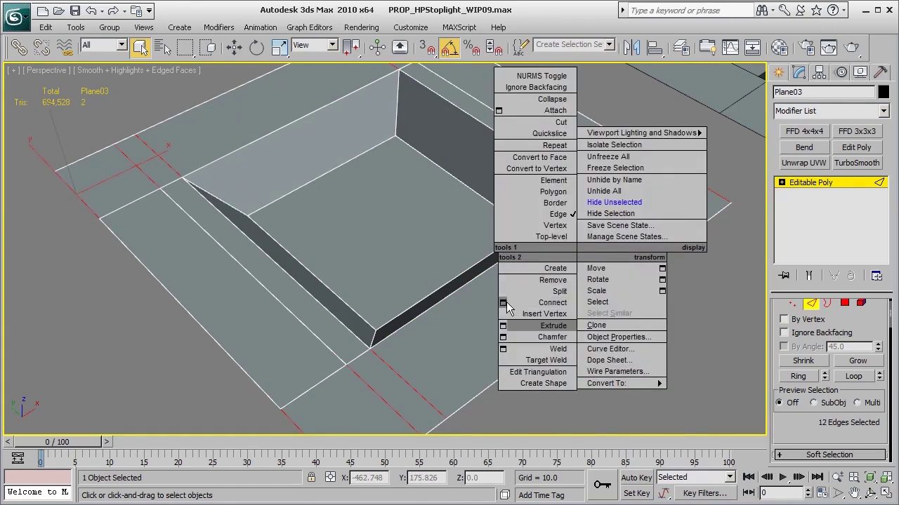
click(504, 304)
alt+middle_drag(443, 330, 477, 325)
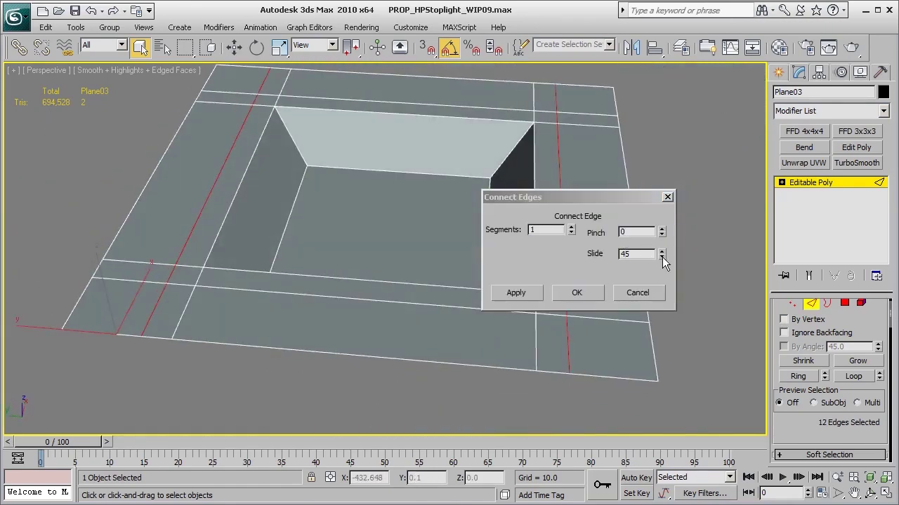
drag(662, 257, 662, 230)
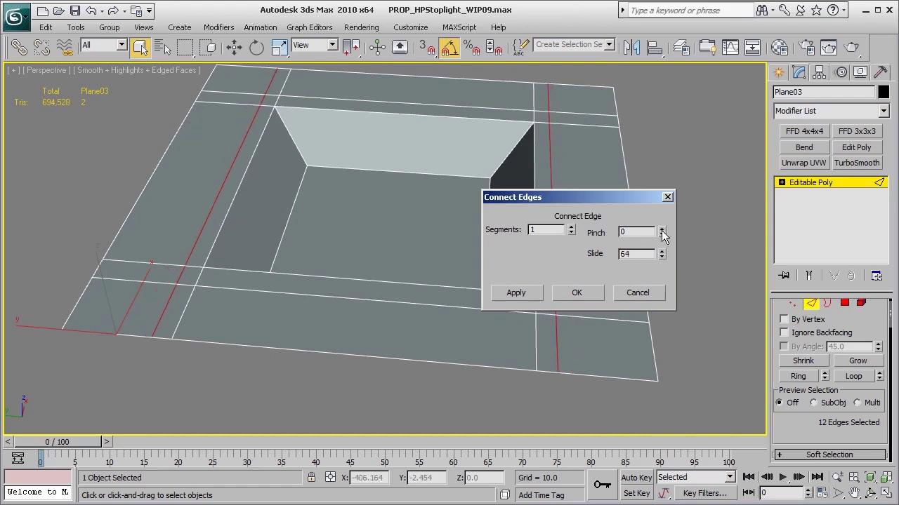
click(586, 299)
- Ring-select the recess's four slanted corner edges and connect them with 2 segments and a pinch of 40
alt+middle_drag(584, 298, 533, 285)
click(516, 169)
key(alt+r)
middle_drag(524, 251, 456, 207)
right_click(453, 204)
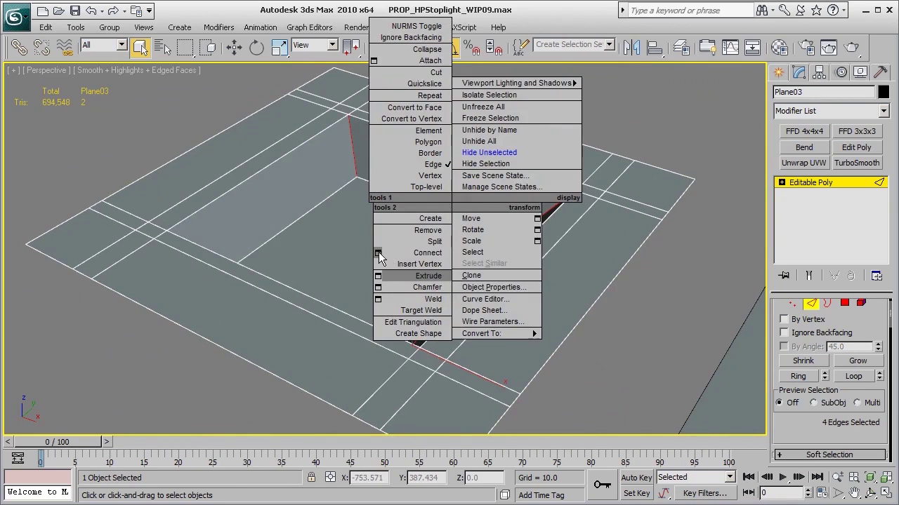
click(378, 253)
click(570, 228)
right_click(662, 257)
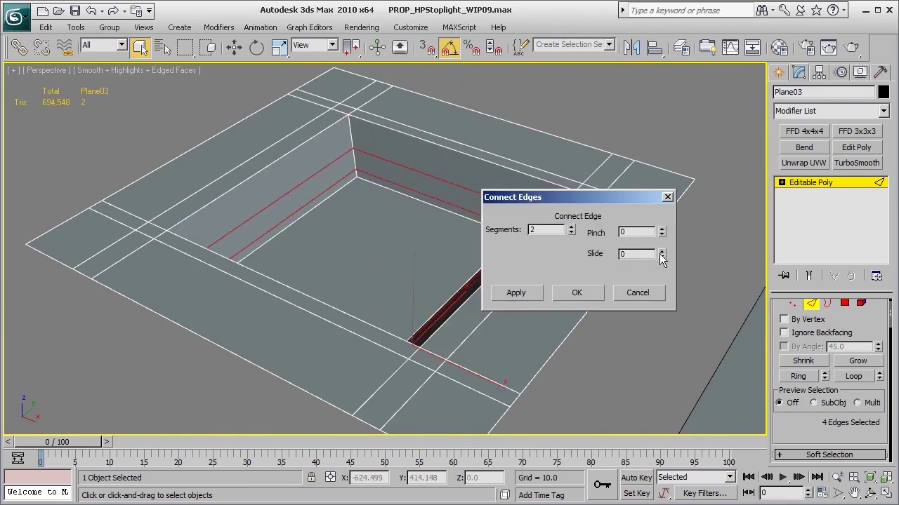
drag(662, 232, 661, 213)
mouse_move(661, 252)
mouse_down()
mouse_move(661, 228)
mouse_move(660, 282)
mouse_move(661, 216)
mouse_up()
click(592, 296)
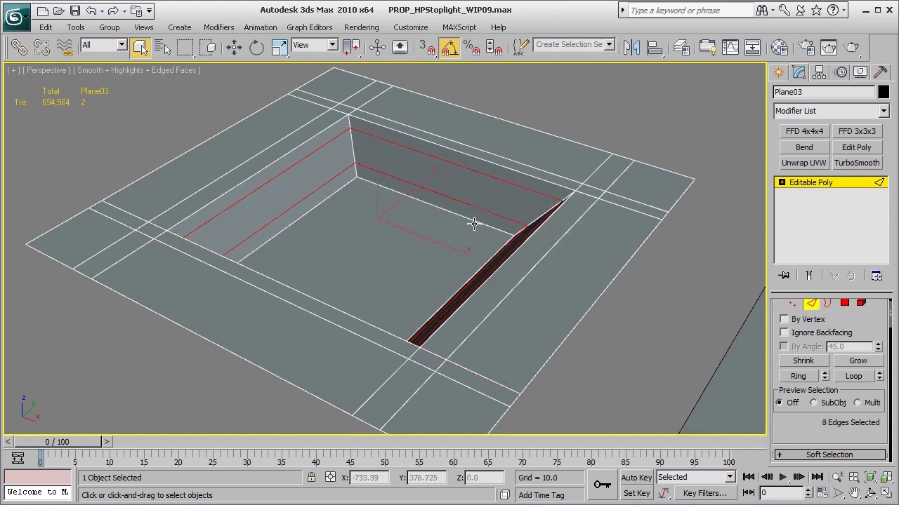
- Select the ring of edges running across the recess and connect them with 2 segments and a pinch of 85
alt+middle_drag(471, 225, 427, 304)
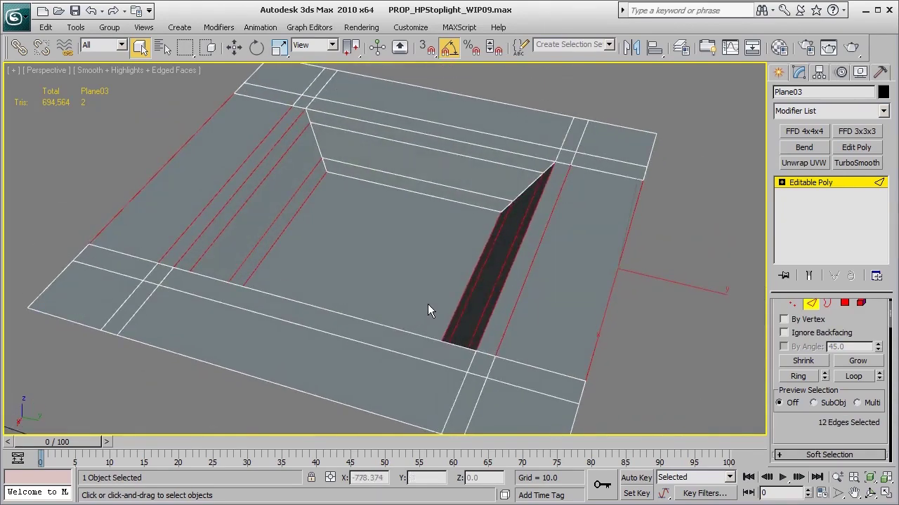
right_click(427, 304)
click(392, 342)
alt+middle_drag(392, 342, 342, 337)
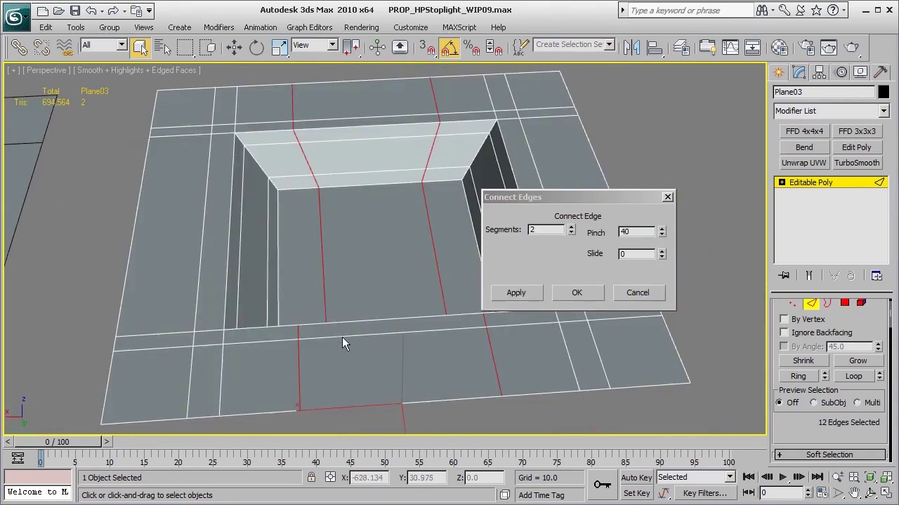
drag(662, 232, 660, 190)
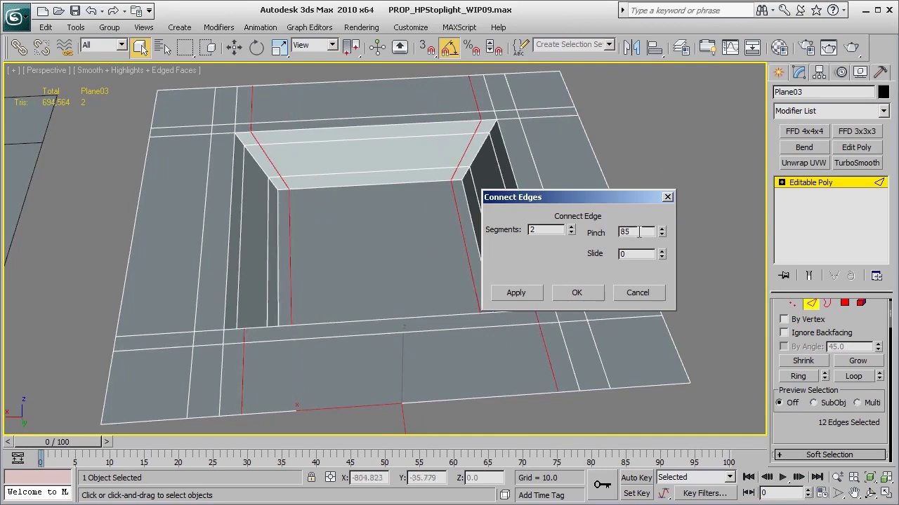
click(585, 294)
- Leave edge editing and add TurboSmooth to the recessed plane with 3 iterations and Isoline Display on
alt+middle_drag(664, 292, 617, 291)
click(856, 187)
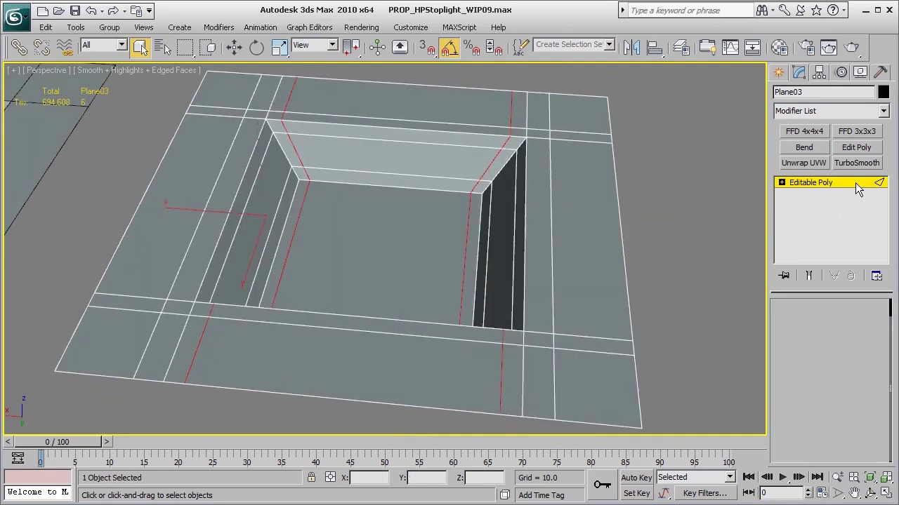
click(857, 163)
alt+middle_drag(680, 253, 723, 267)
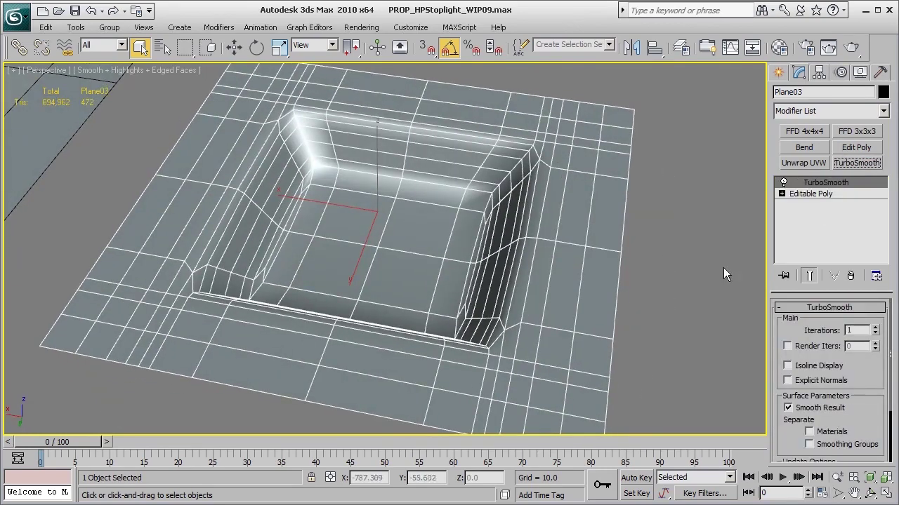
click(874, 327)
click(875, 327)
click(794, 367)
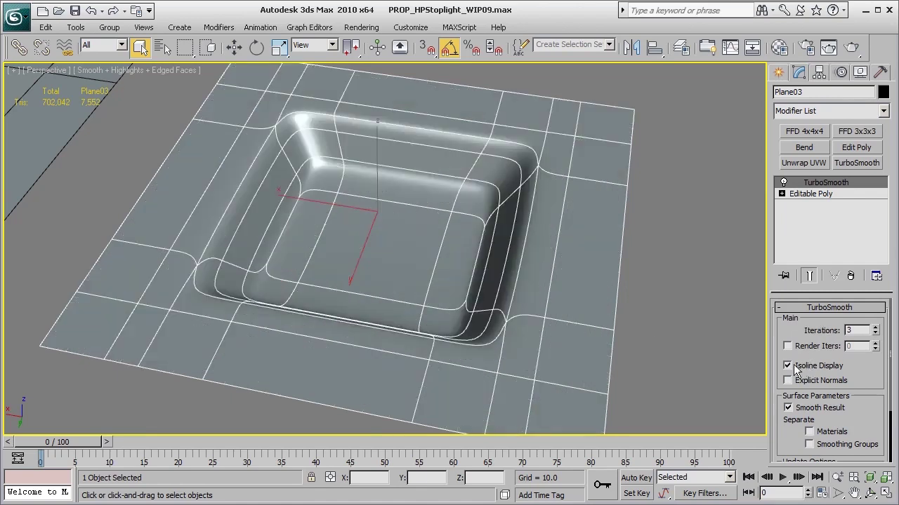
- Examine the smoothed recess with edged faces off, and compare it with the edged Editable Poly base mesh
alt+middle_drag(454, 330, 594, 321)
key(F4)
alt+middle_drag(545, 302, 512, 263)
click(816, 192)
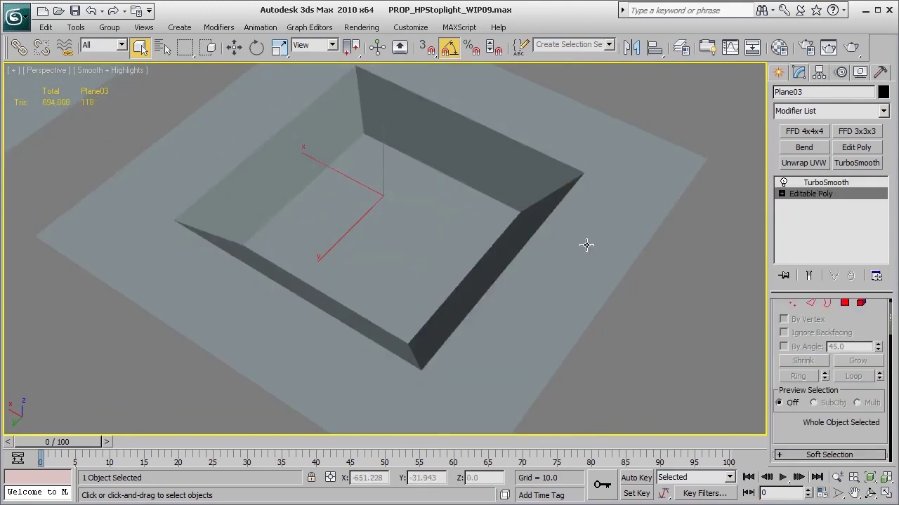
key(F4)
alt+middle_drag(590, 245, 569, 253)
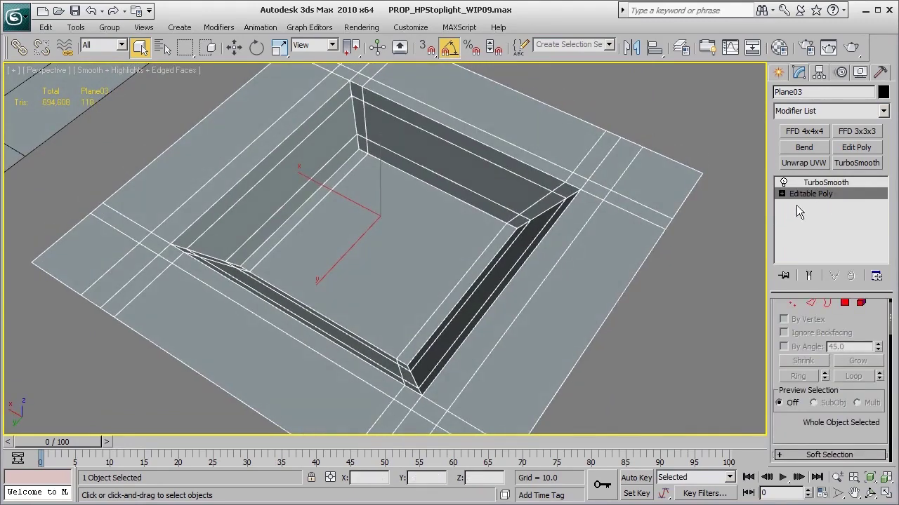
- Compare the TurboSmooth result of the recessed plane with its Editable Poly base mesh while edged faces are off
click(816, 181)
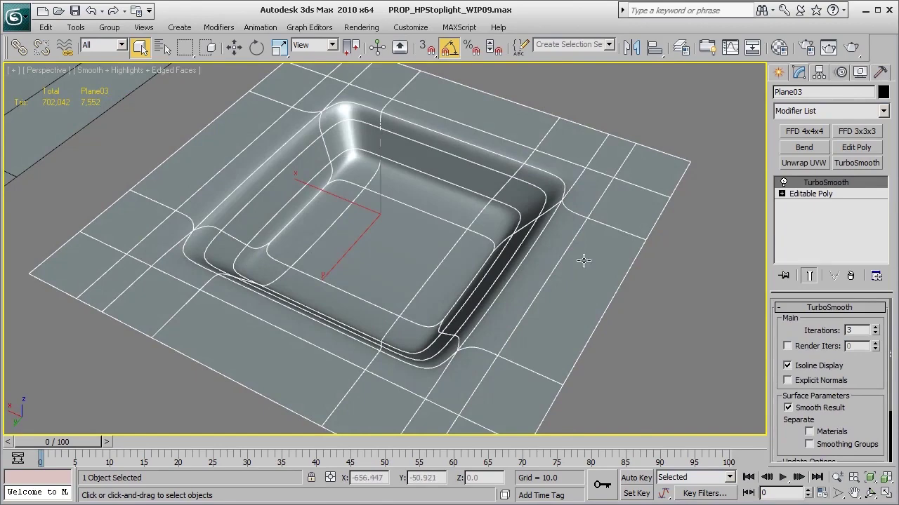
key(F4)
alt+middle_drag(520, 261, 556, 288)
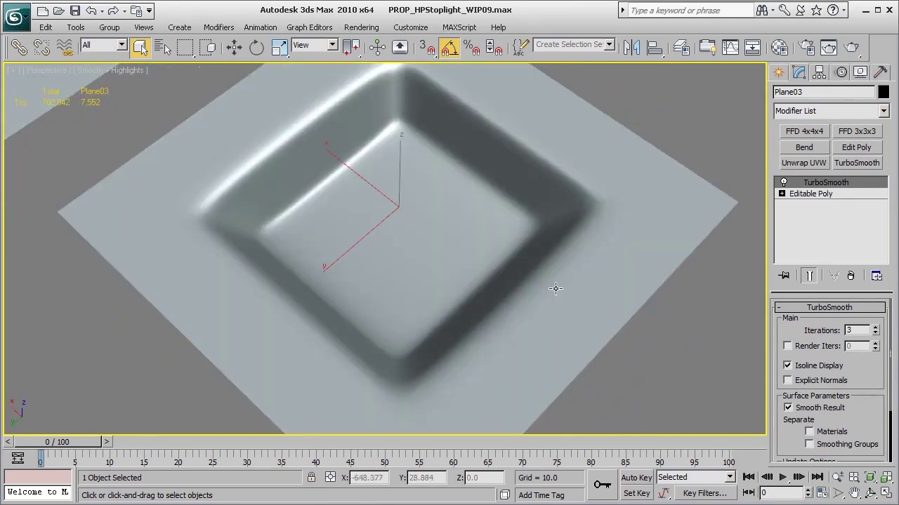
click(828, 195)
alt+middle_drag(587, 314, 595, 309)
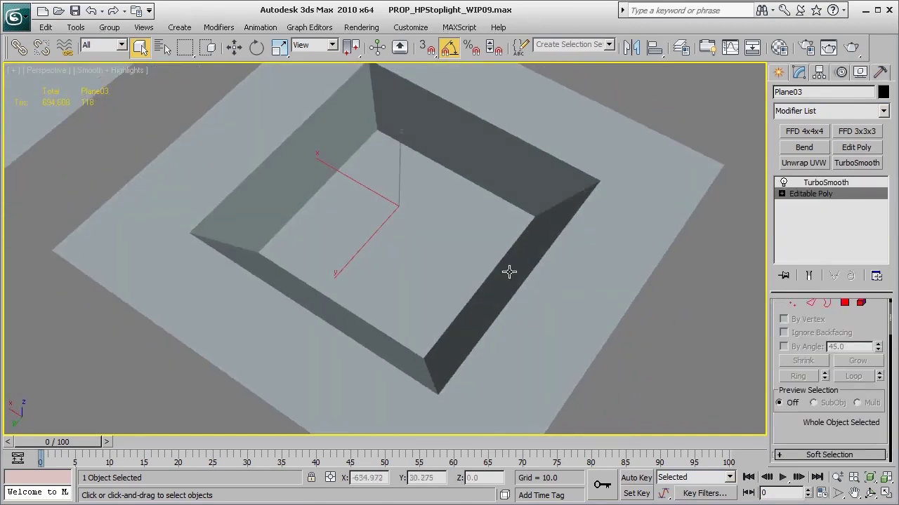
- With edged faces on, ring-select the edges running across the recess in the other direction and connect them with 2 segments and a pinch of 85
key(F4)
key(2)
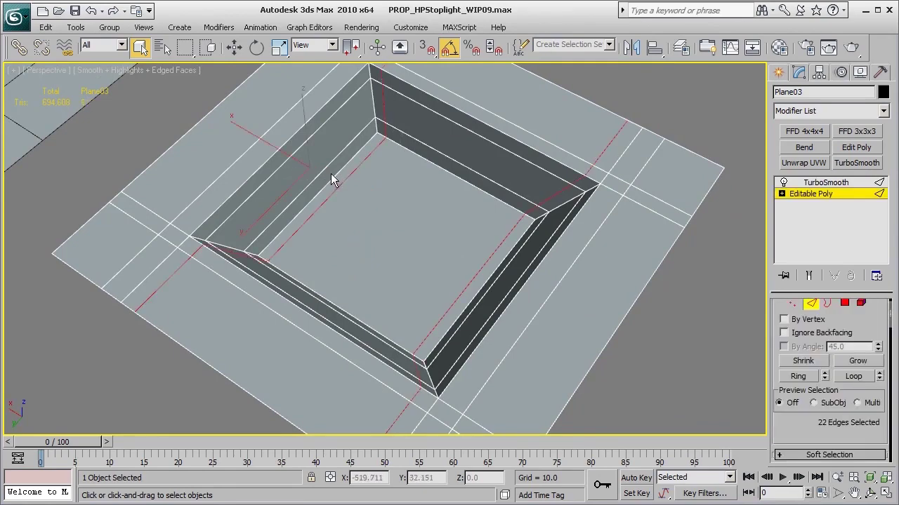
click(324, 169)
key(alt+r)
mouse_move(482, 297)
alt+middle_down()
mouse_move(558, 276)
mouse_move(477, 282)
alt+middle_up()
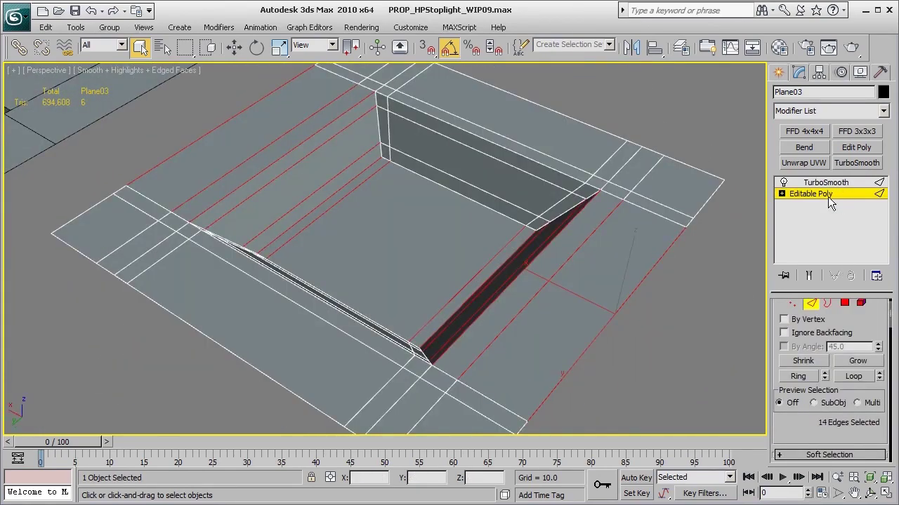
alt+middle_drag(585, 246, 624, 222)
right_click(622, 219)
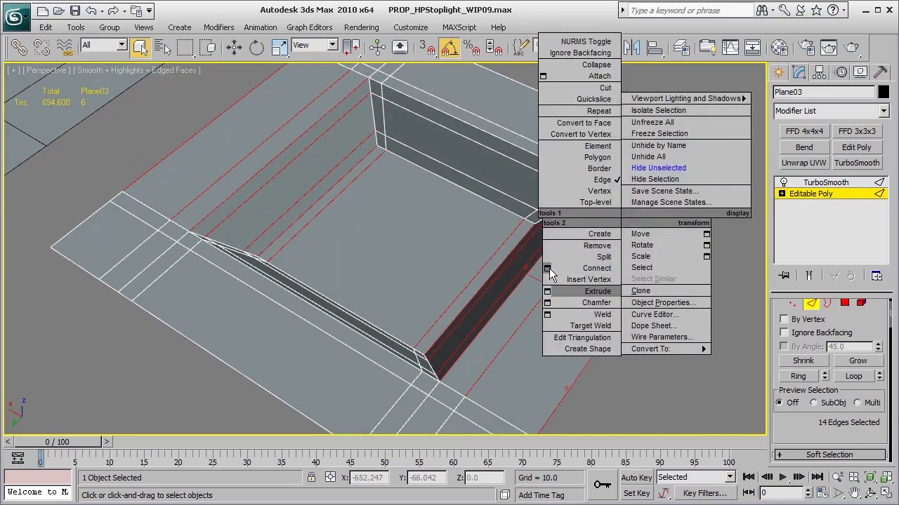
click(547, 269)
alt+middle_drag(448, 260, 379, 246)
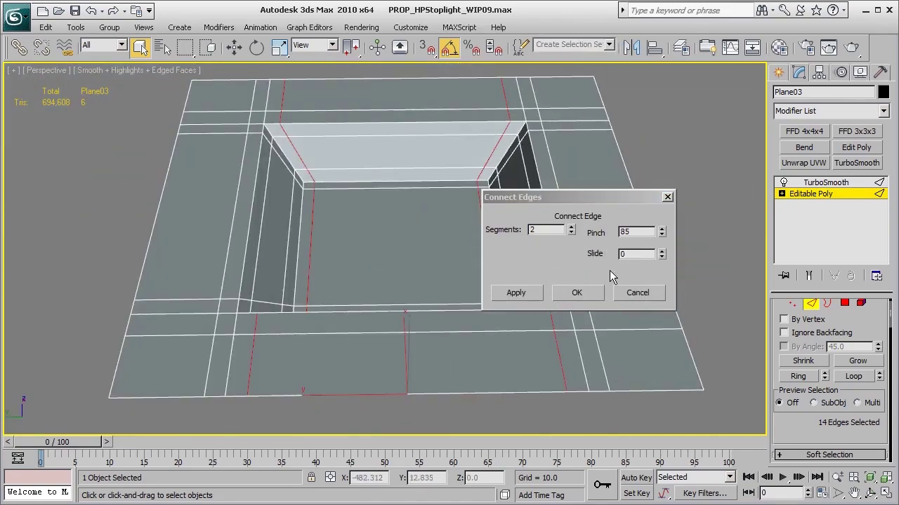
click(579, 292)
alt+middle_drag(552, 294, 530, 279)
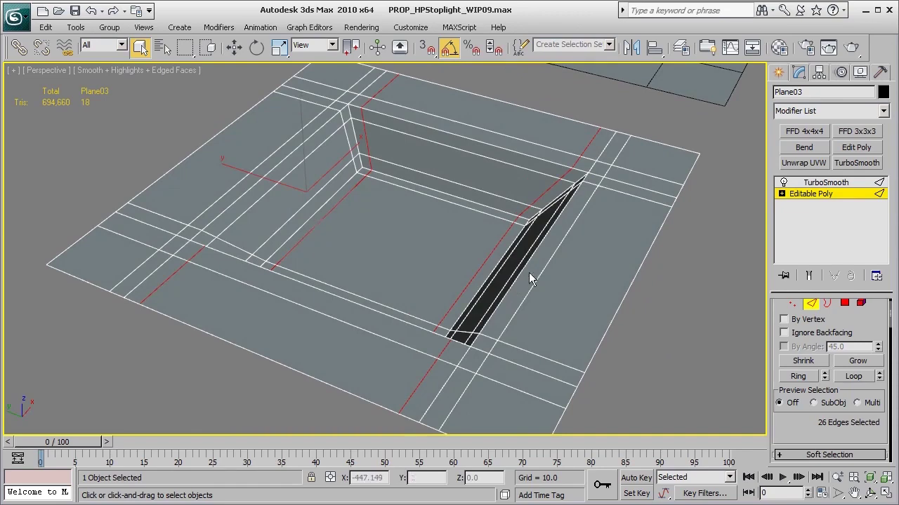
- Leave edge editing and return to the TurboSmooth level of the recessed plane
click(834, 194)
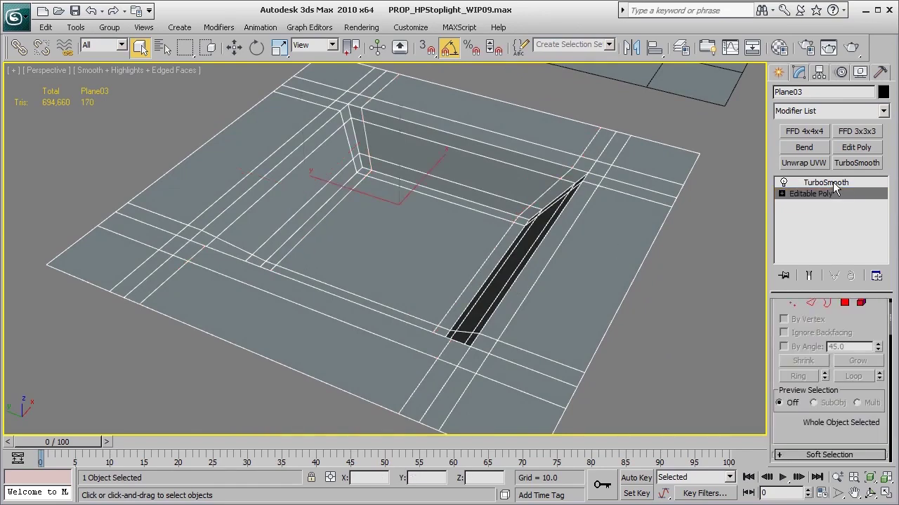
click(833, 184)
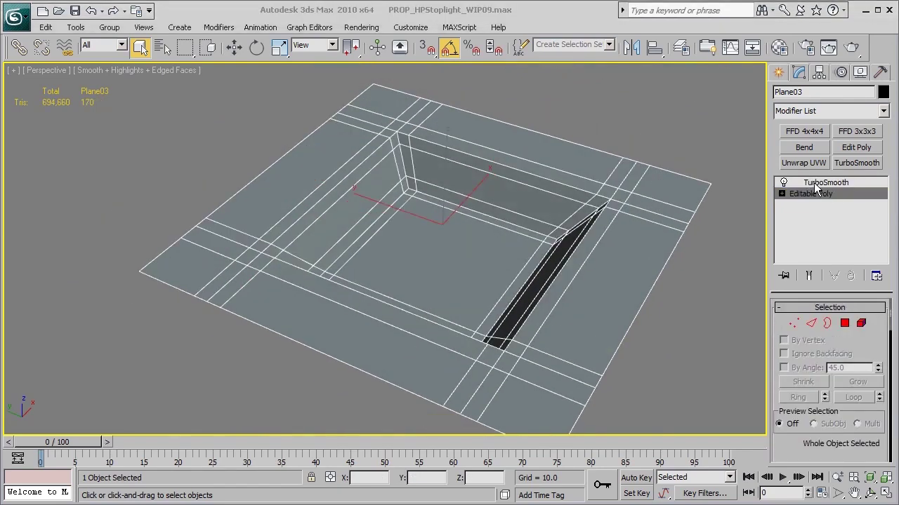
click(815, 184)
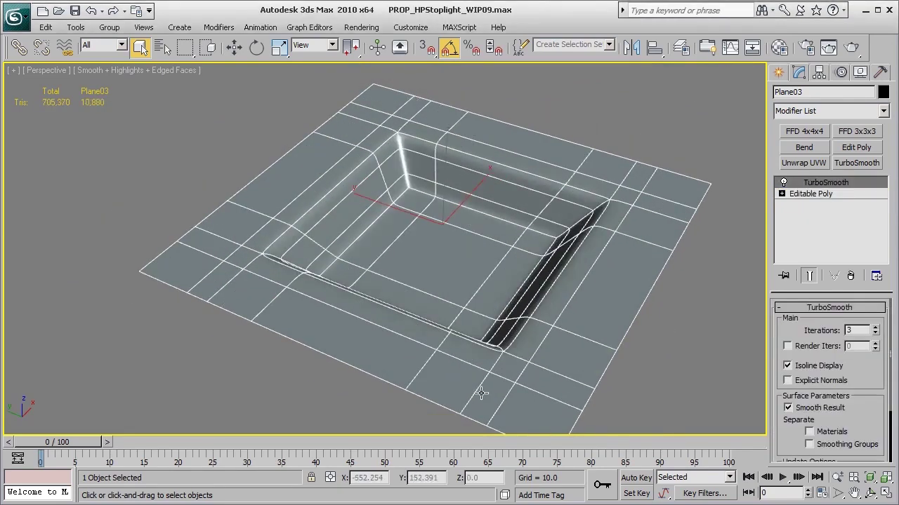
- Examine the smoothed recess's corners with edged faces off, and view the smoothed and unsmoothed example objects side by side without edges
middle_drag(481, 393, 479, 377)
alt+middle_drag(479, 378, 504, 361)
scroll(504, 384, up, 1)
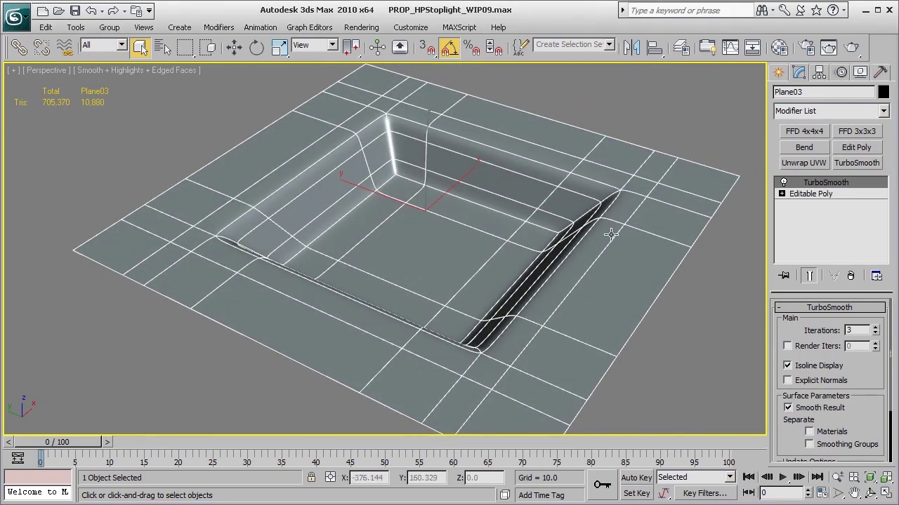
key(F4)
alt+middle_drag(454, 277, 475, 335)
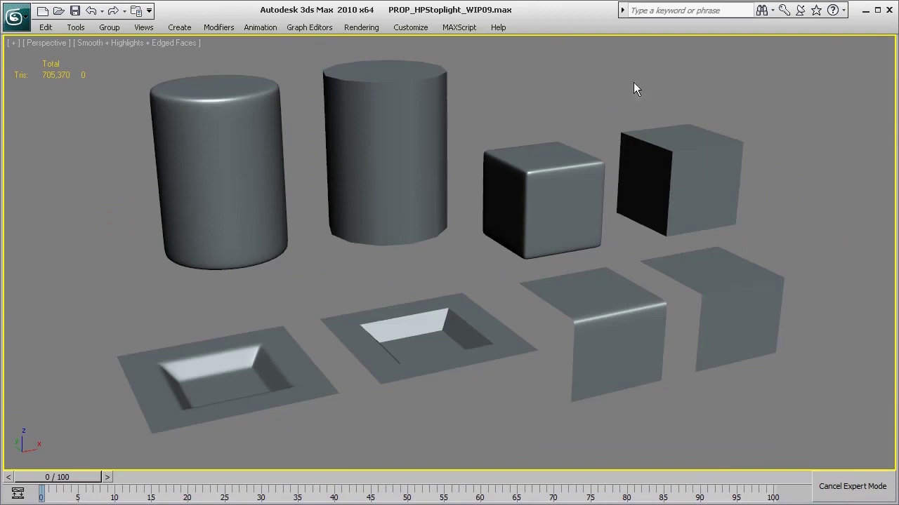
key(F4)
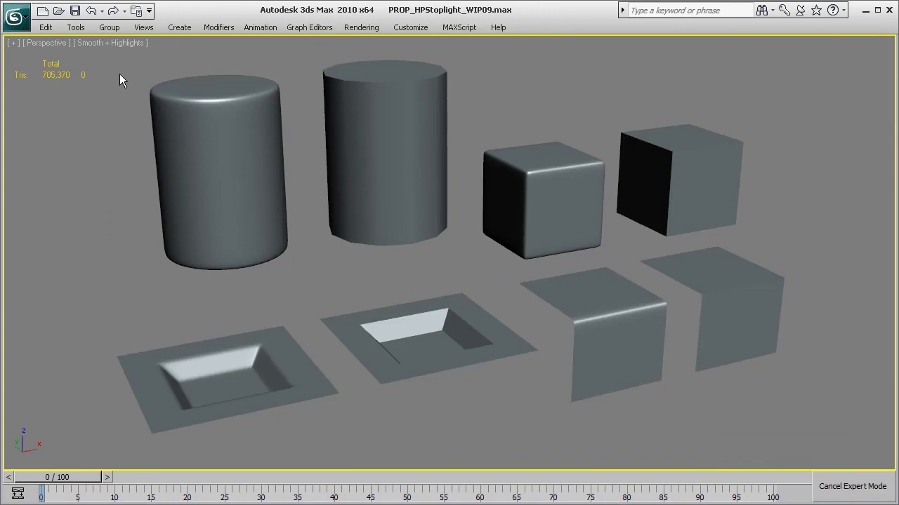